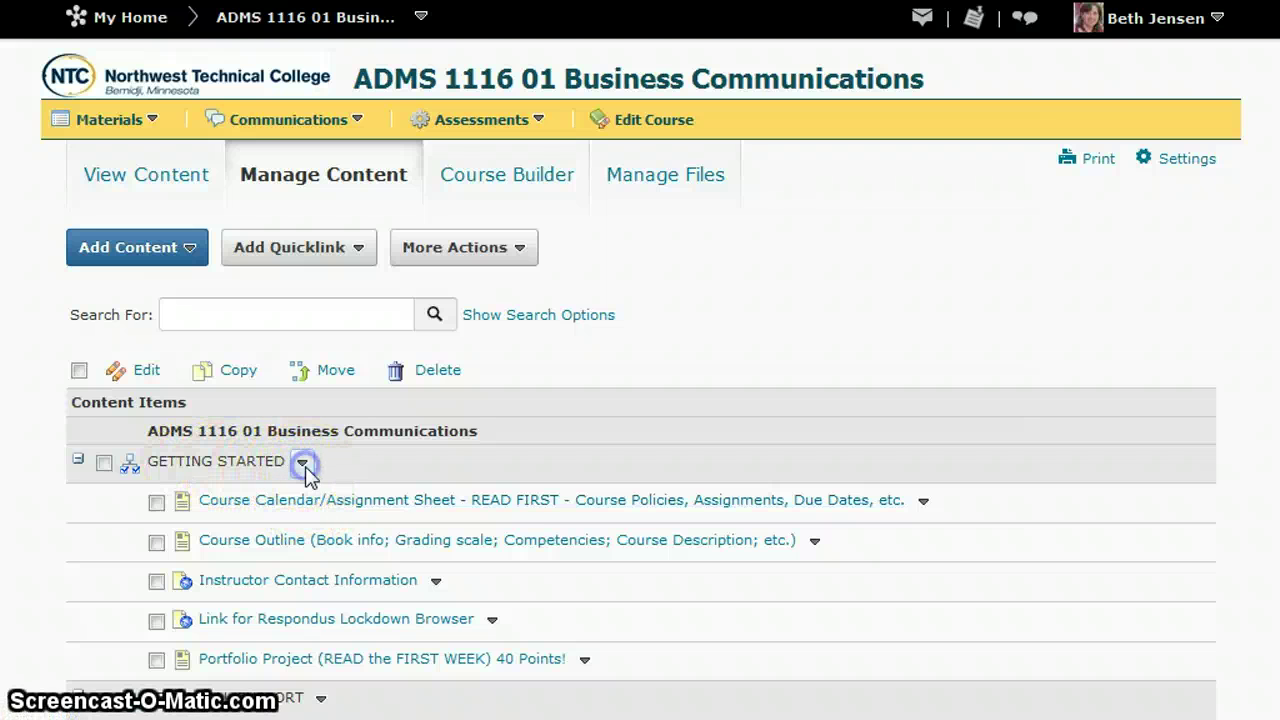
# - Start a new course file topic in the GETTING STARTED module, titled "Sample file to link in Content"
pyautogui.click(303, 462)
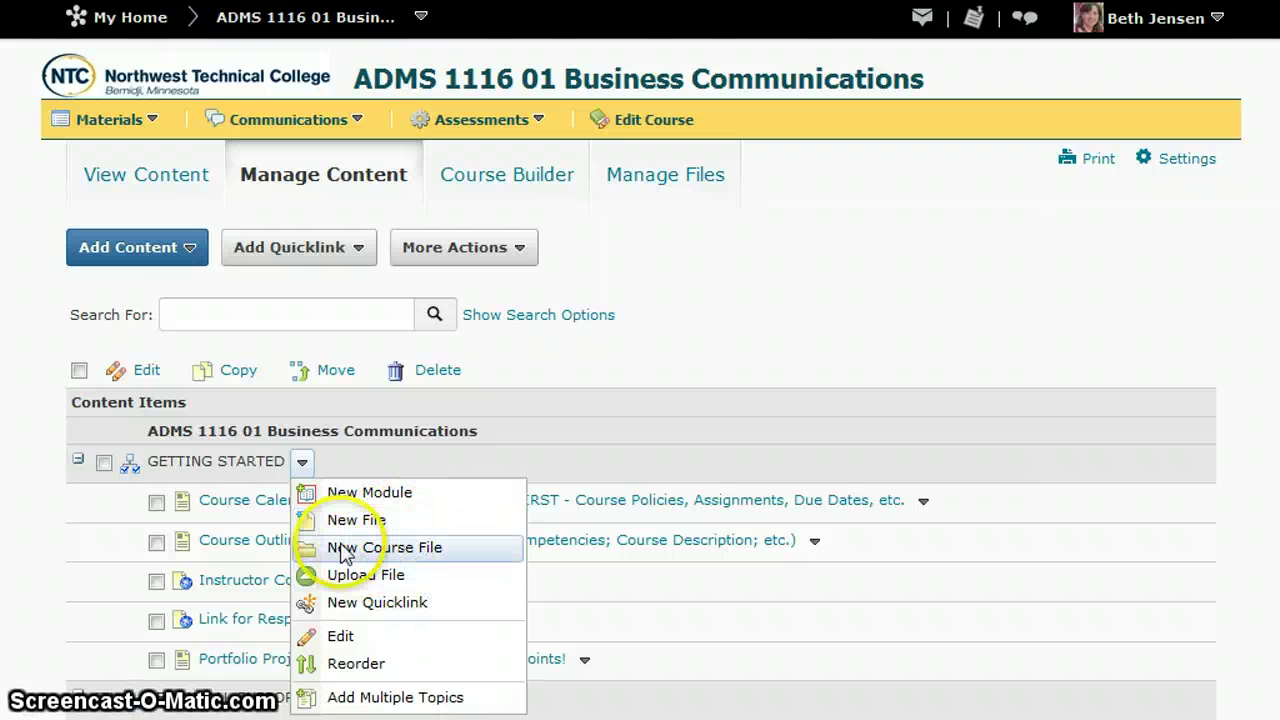
pyautogui.click(428, 555)
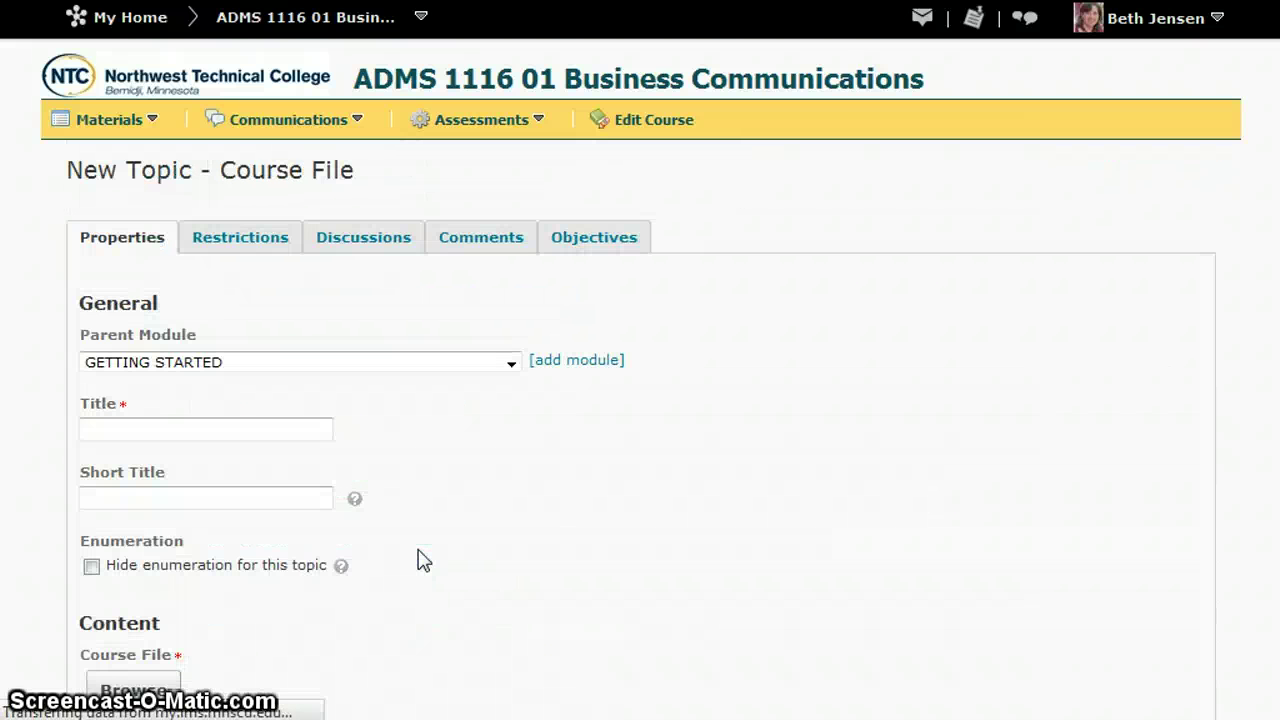
pyautogui.click(205, 425)
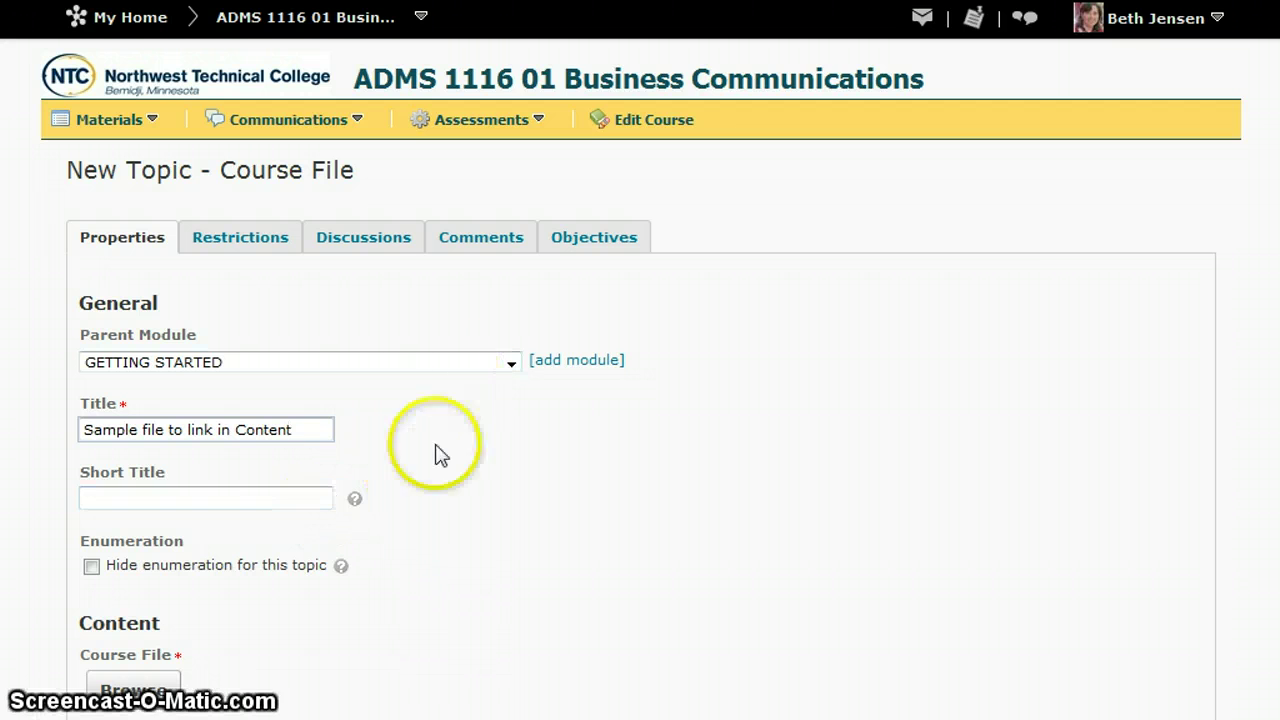
# - Attach the course file "ASSIGNMENT SHEET (FALL 07).docx" to the topic, then save and close it
pyautogui.scroll(-2, 230, 465)
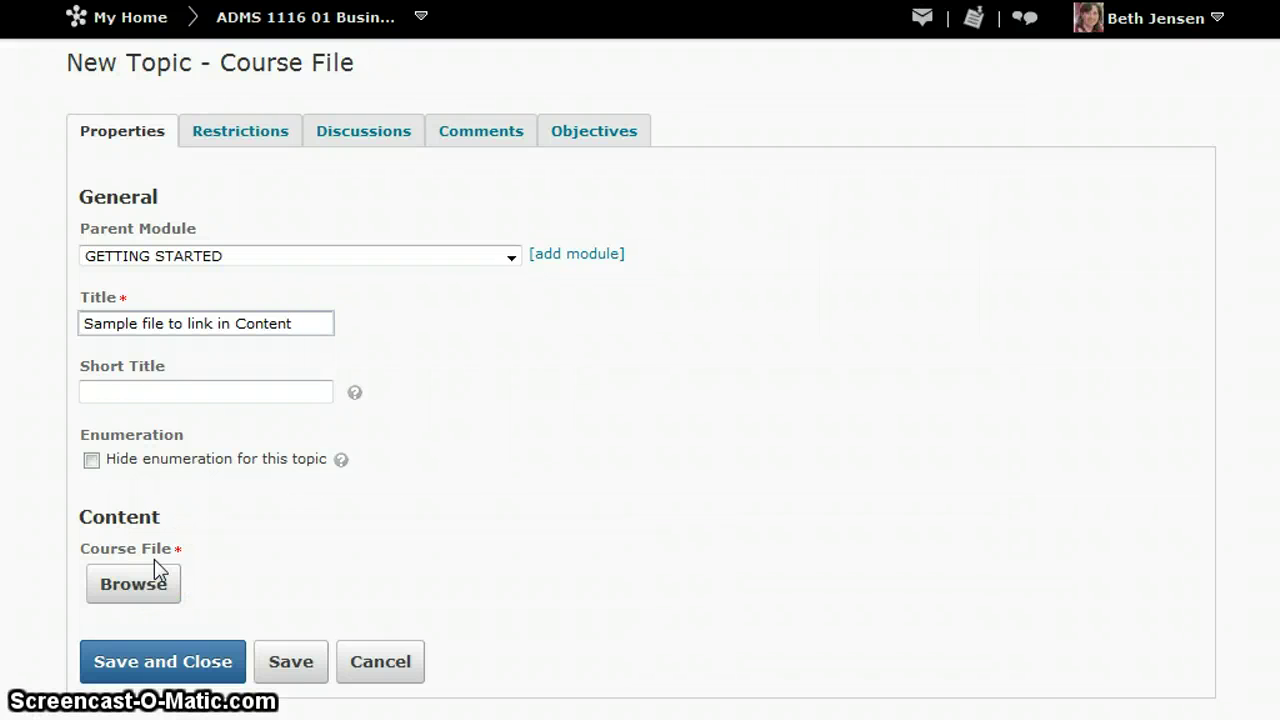
pyautogui.click(155, 580)
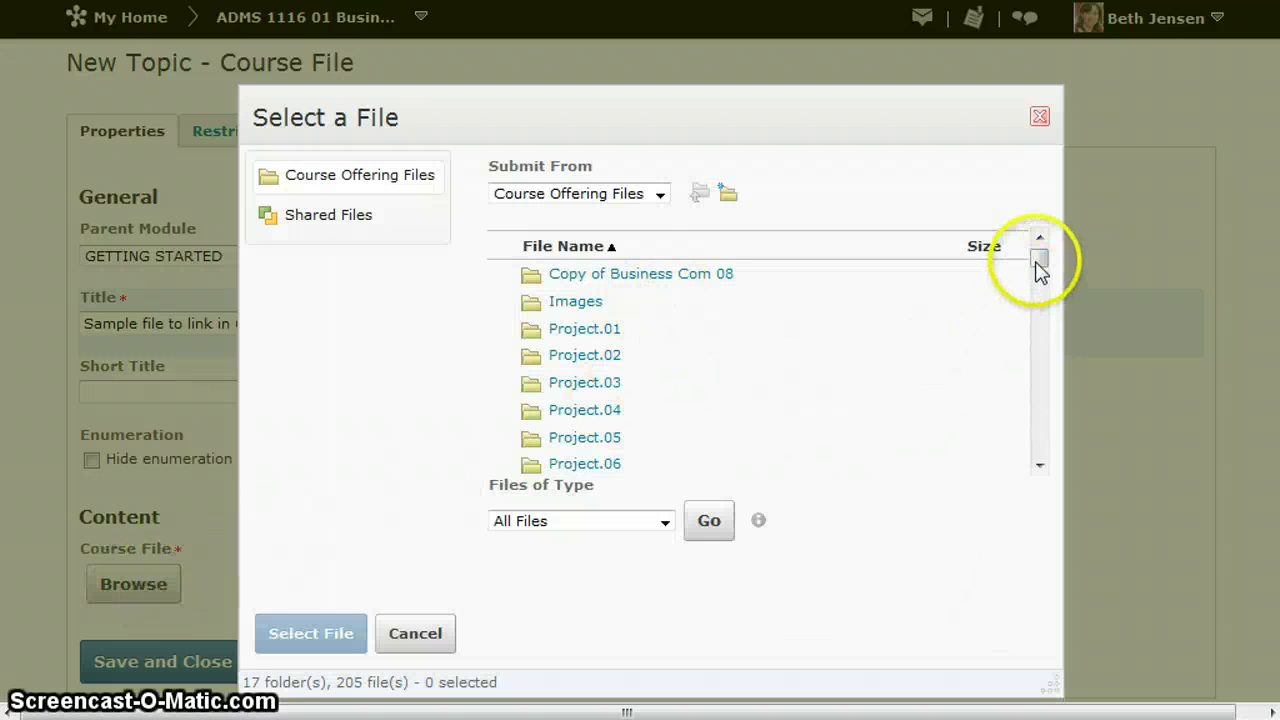
pyautogui.moveTo(1040, 255); pyautogui.dragTo(1046, 306)
pyautogui.click(1048, 468)
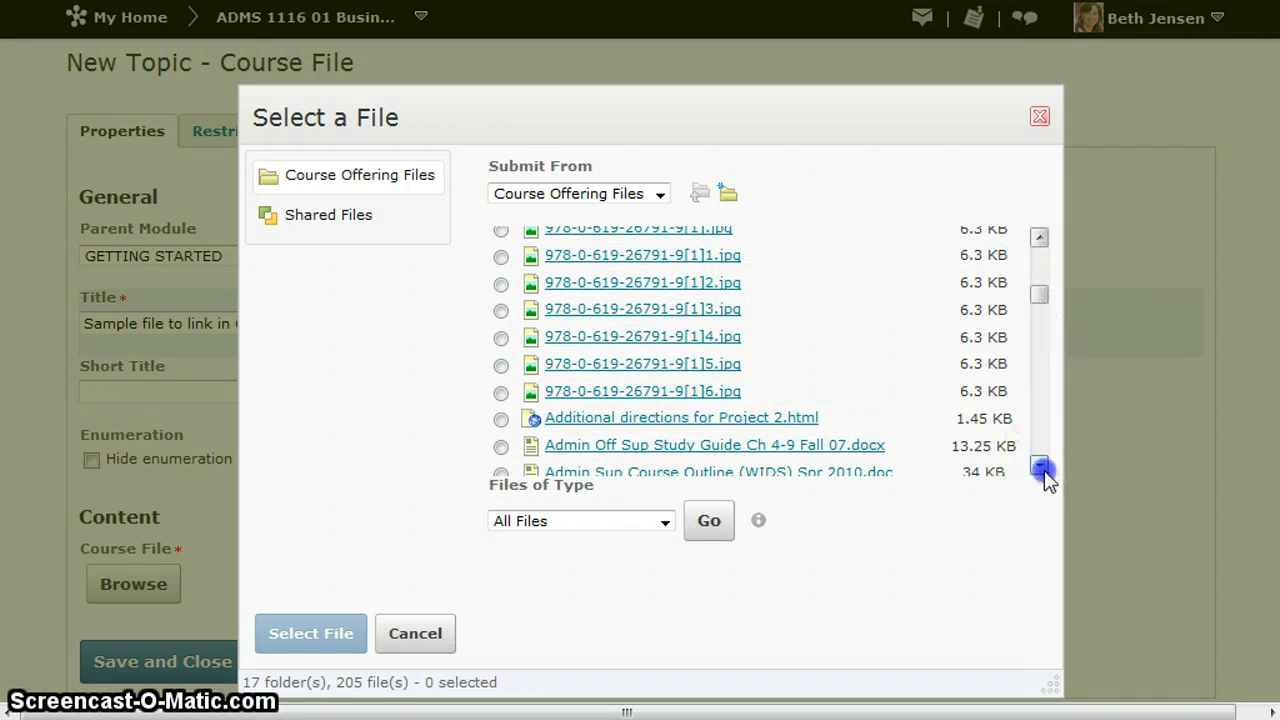
pyautogui.click(501, 406)
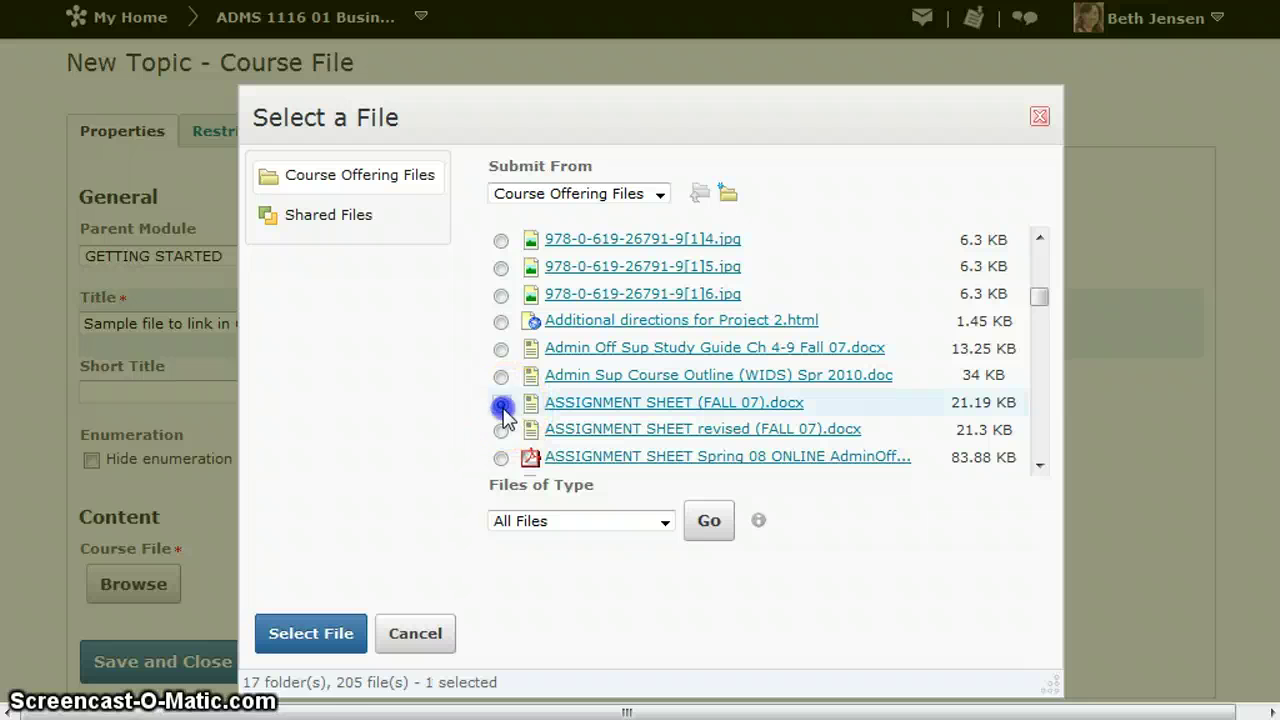
pyautogui.click(308, 634)
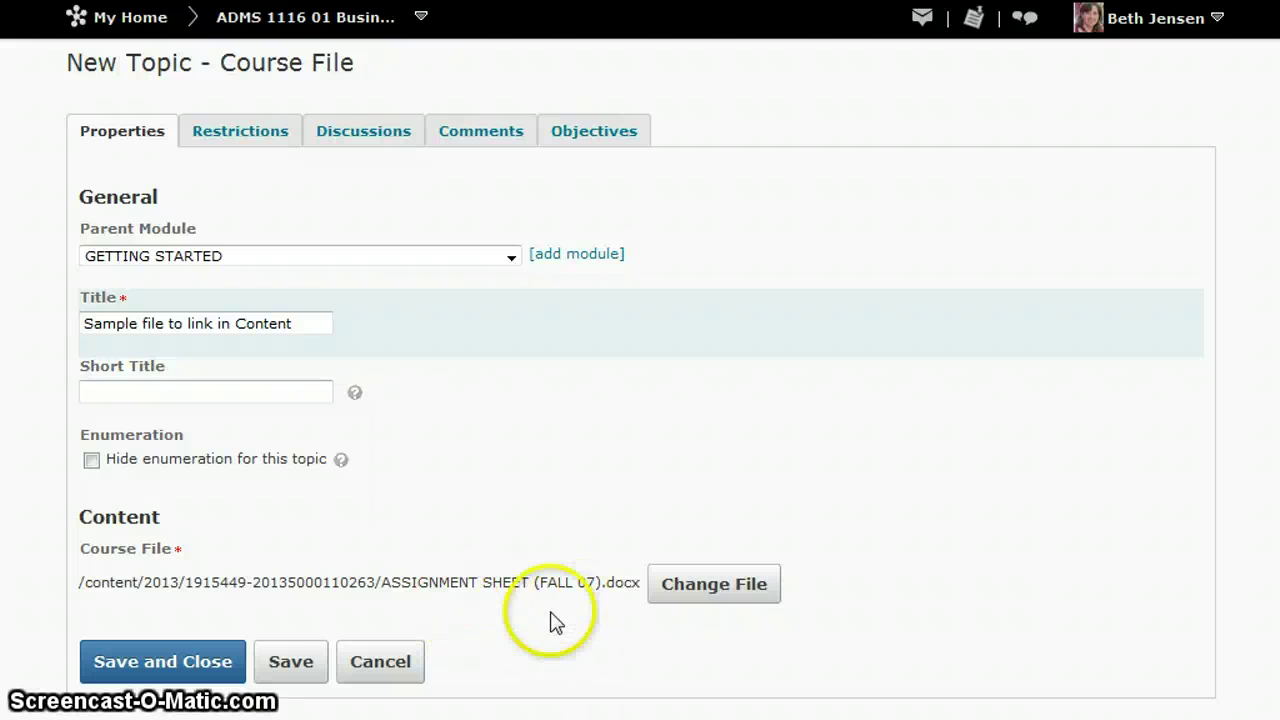
pyautogui.click(160, 665)
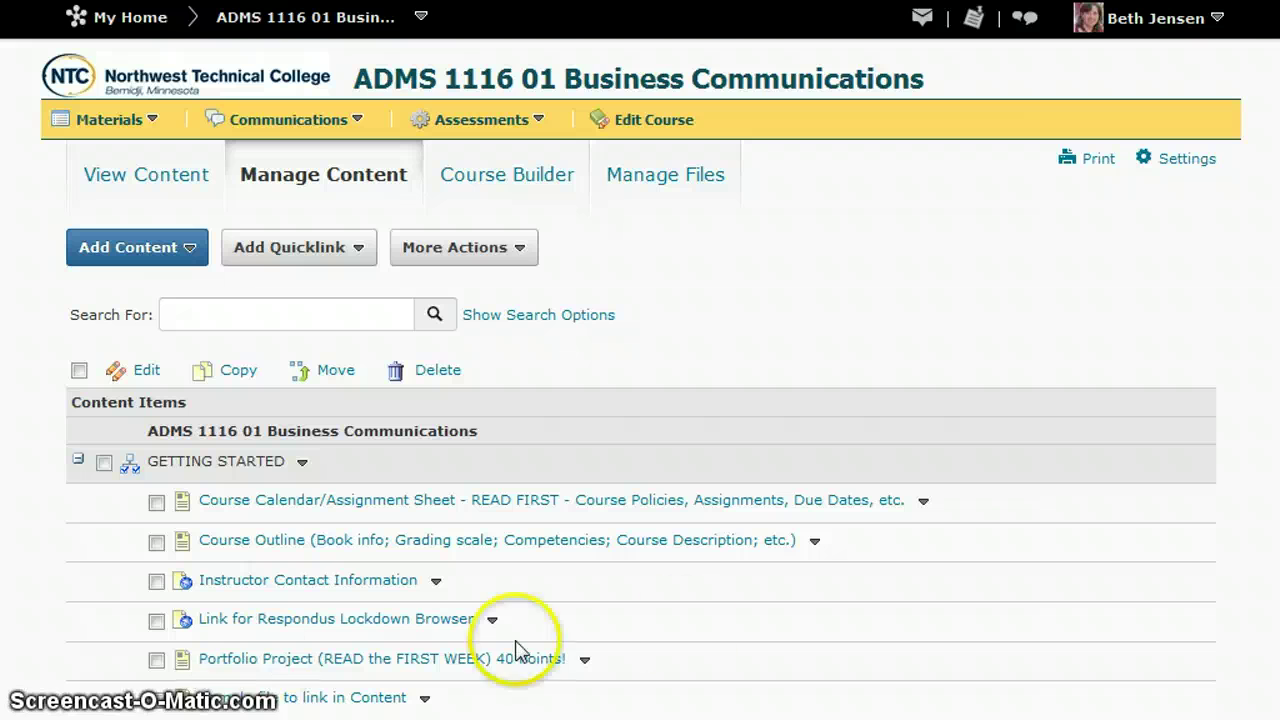
# - Start a new file topic in the GETTING STARTED module, titled "Sample file with link to file"
pyautogui.scroll(-3, 557, 306)
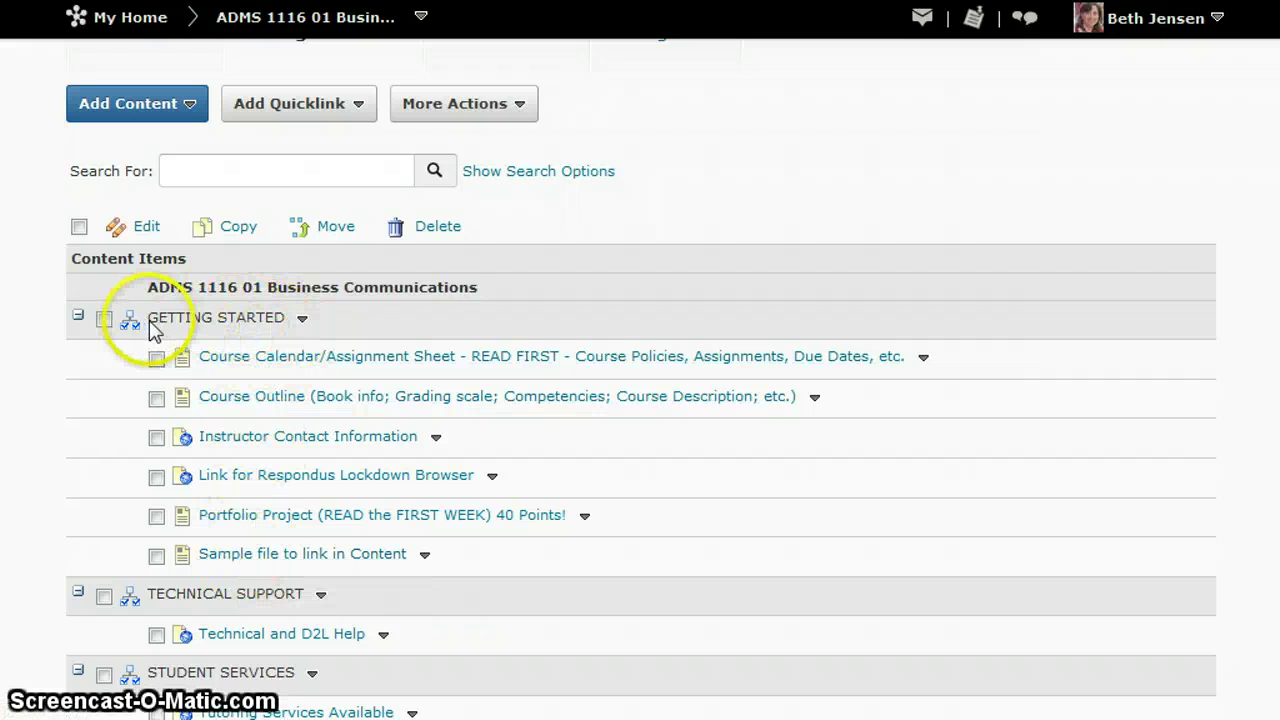
pyautogui.click(302, 319)
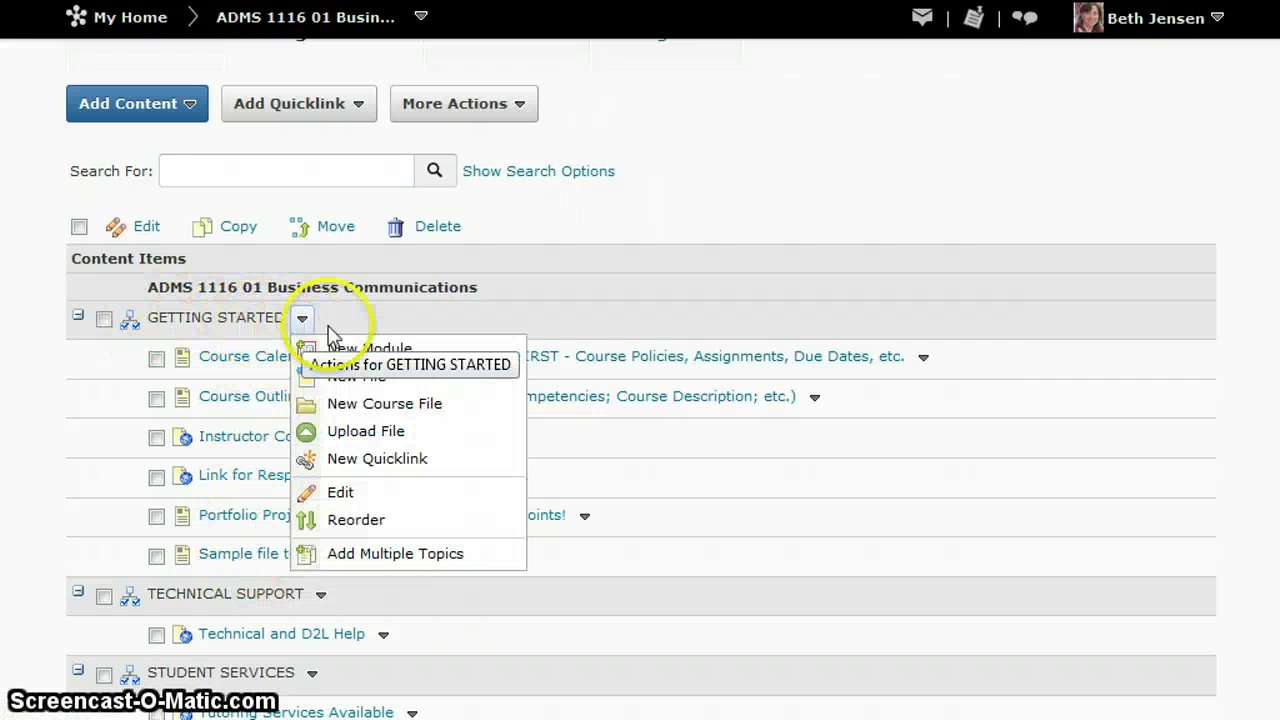
pyautogui.click(380, 378)
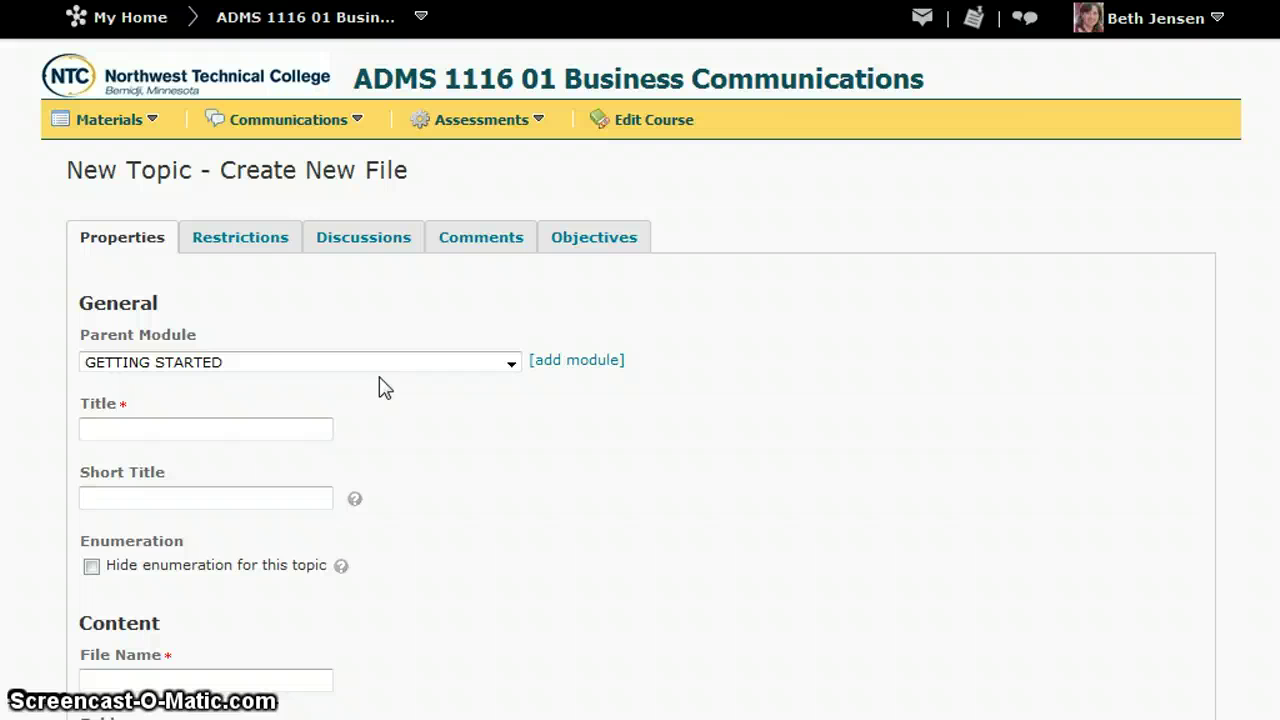
pyautogui.click(214, 427)
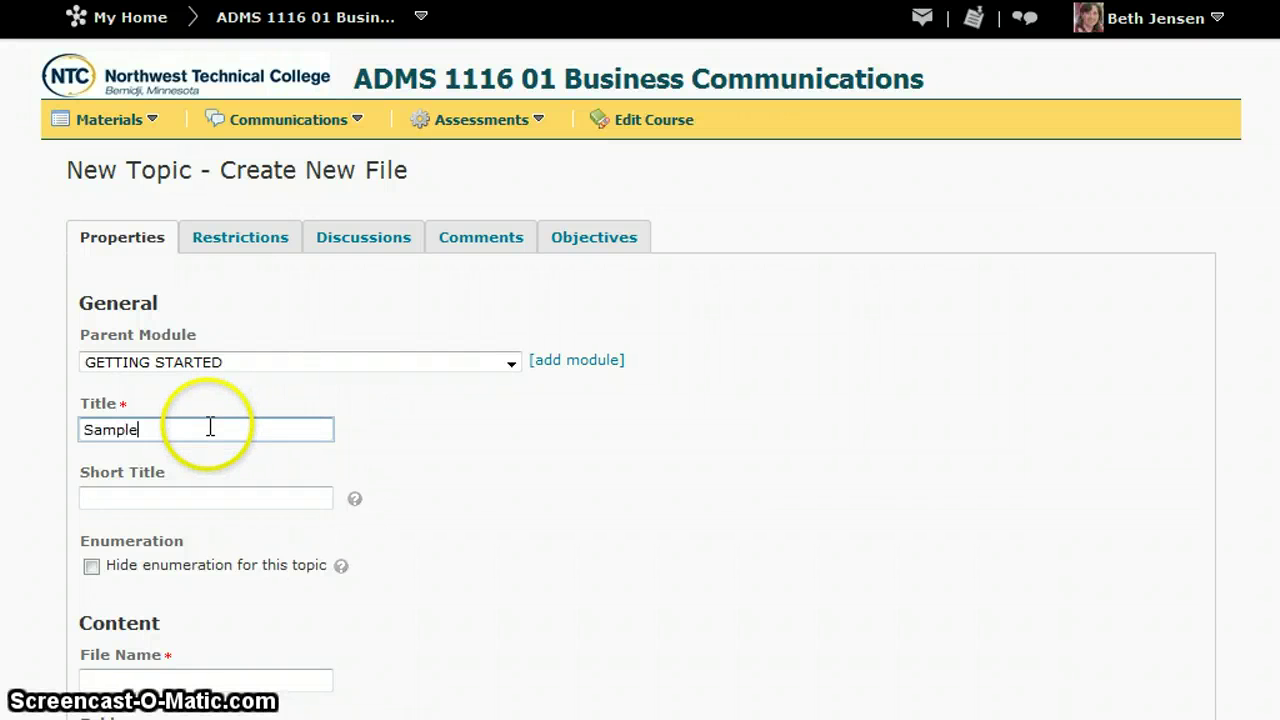
pyautogui.write('Sample')
pyautogui.click(210, 427)
pyautogui.write('file with link to file')
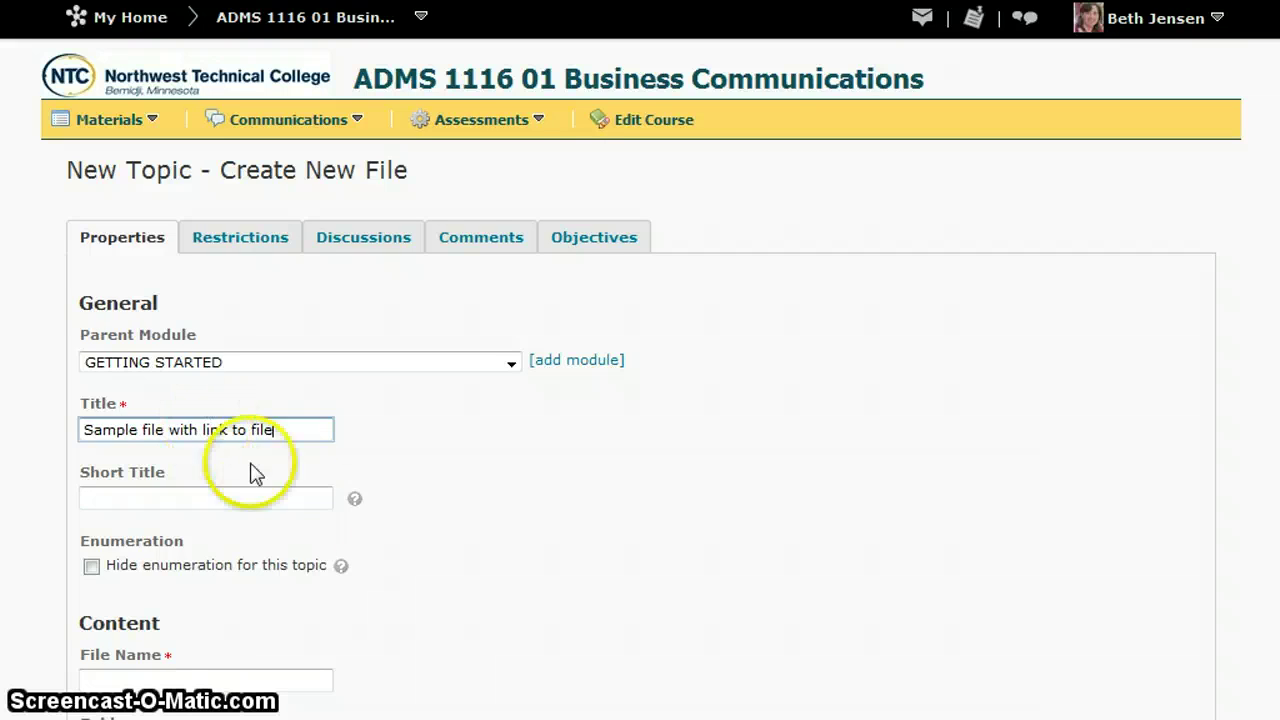
# - Write two content paragraphs: "Type in instructions" and "Please read the following and then respond in the Discussions area"
pyautogui.scroll(-1, 445, 565)
pyautogui.scroll(-3, 445, 565)
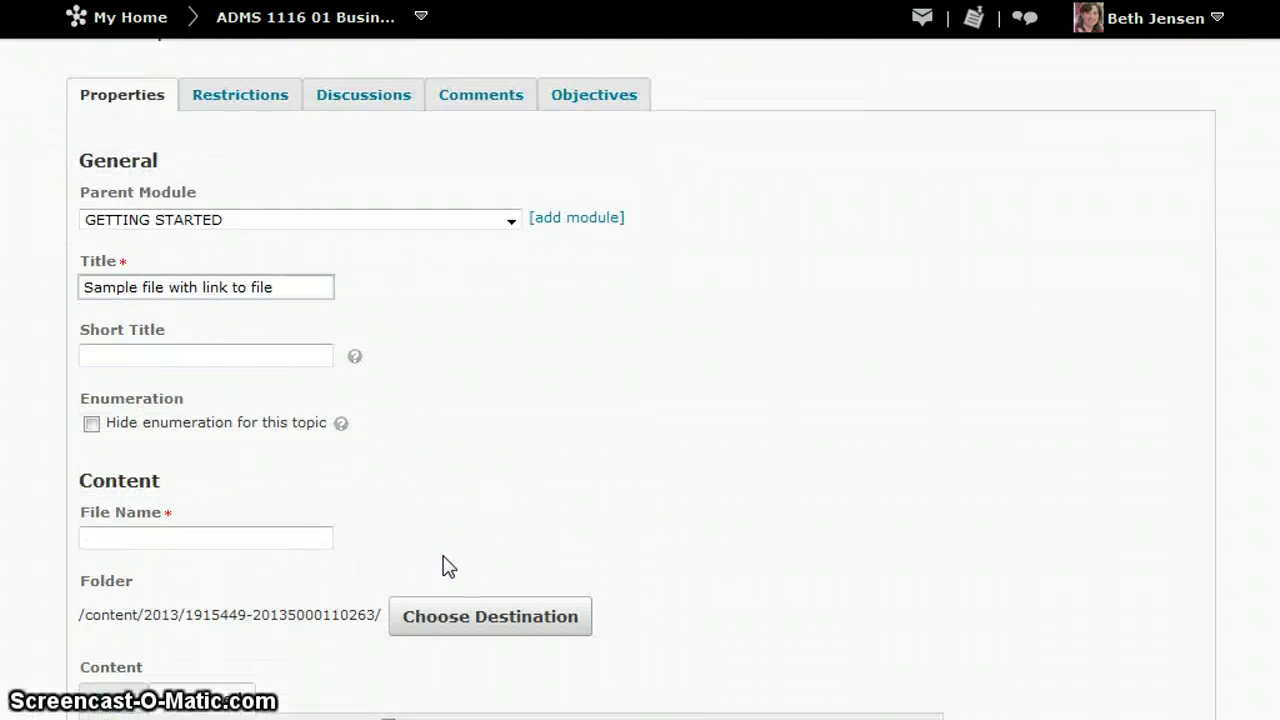
pyautogui.click(323, 654)
pyautogui.click(180, 658)
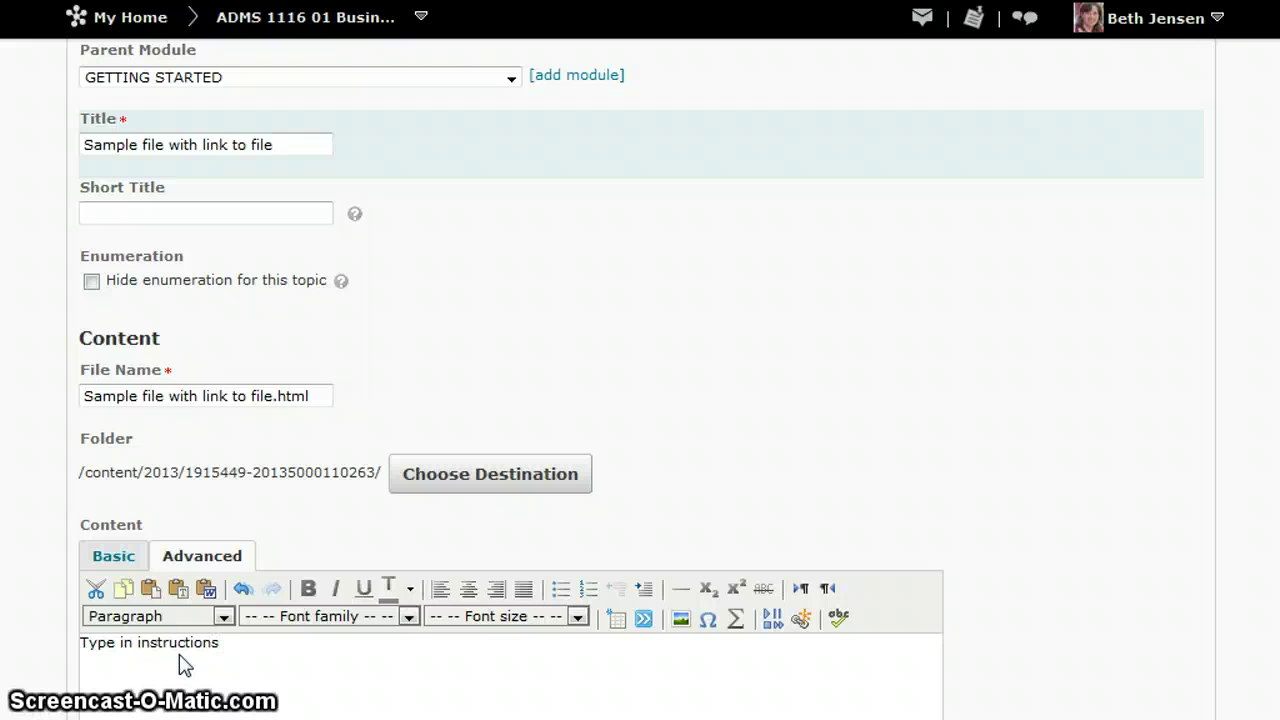
pyautogui.click(183, 665)
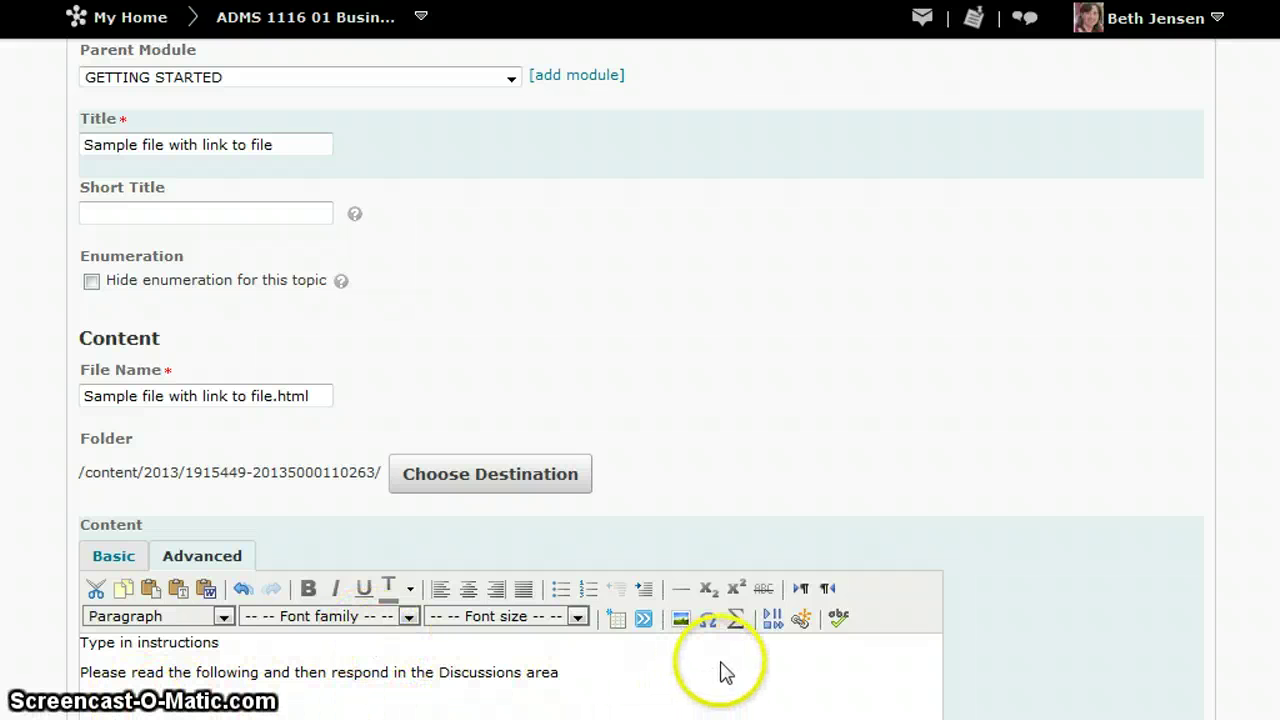
# - Start a Course File quicklink below the instructions and choose "Digital Arts Proposal part 2 Case 1 p.310.doc" as its file
pyautogui.click(800, 620)
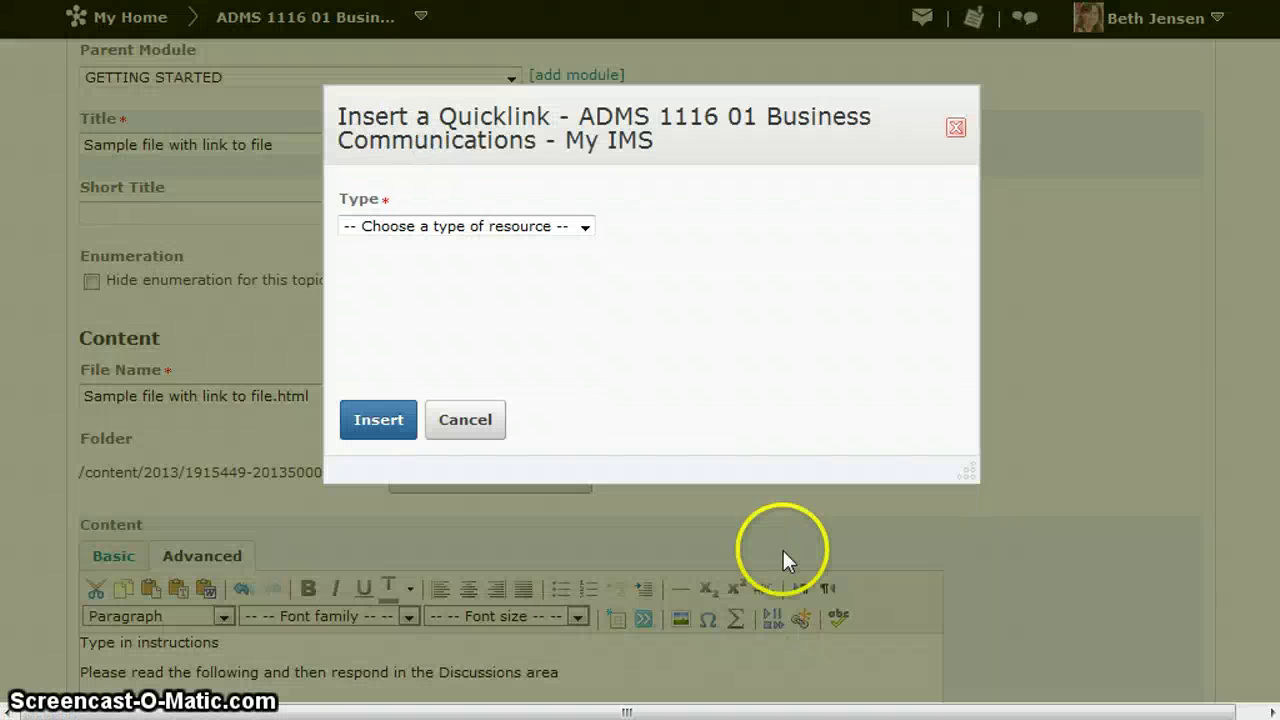
pyautogui.click(585, 228)
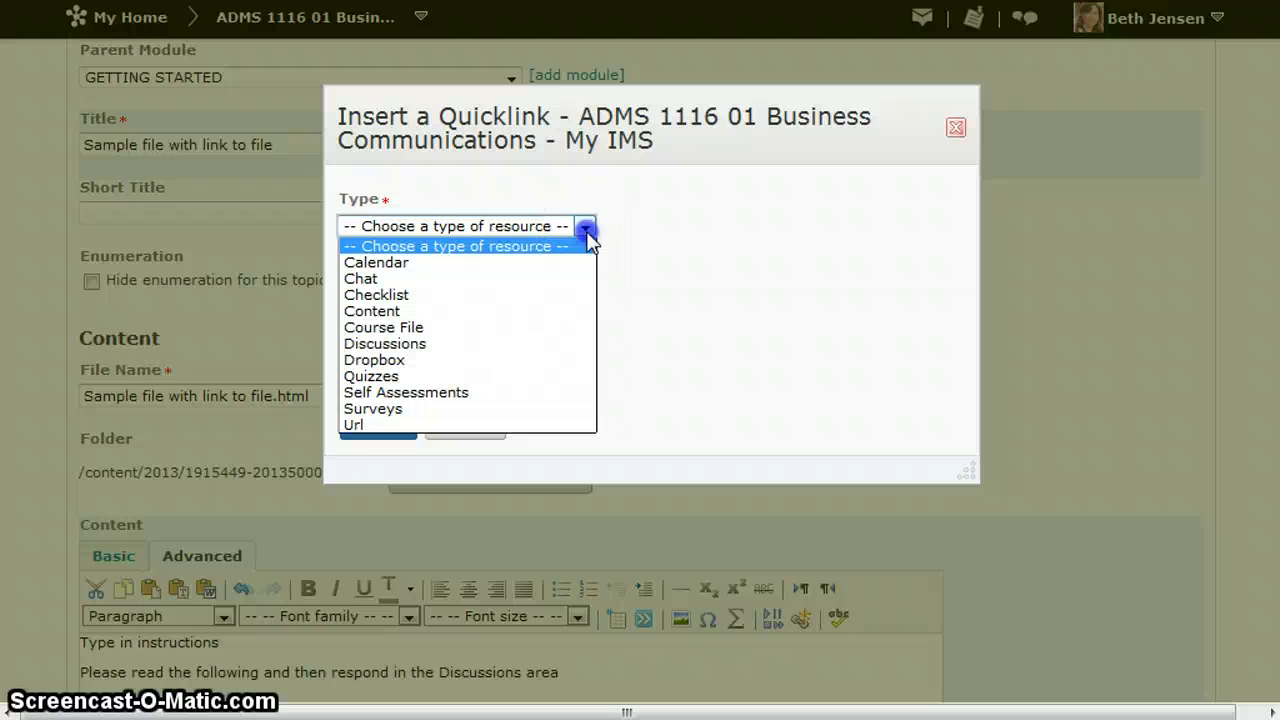
pyautogui.click(425, 328)
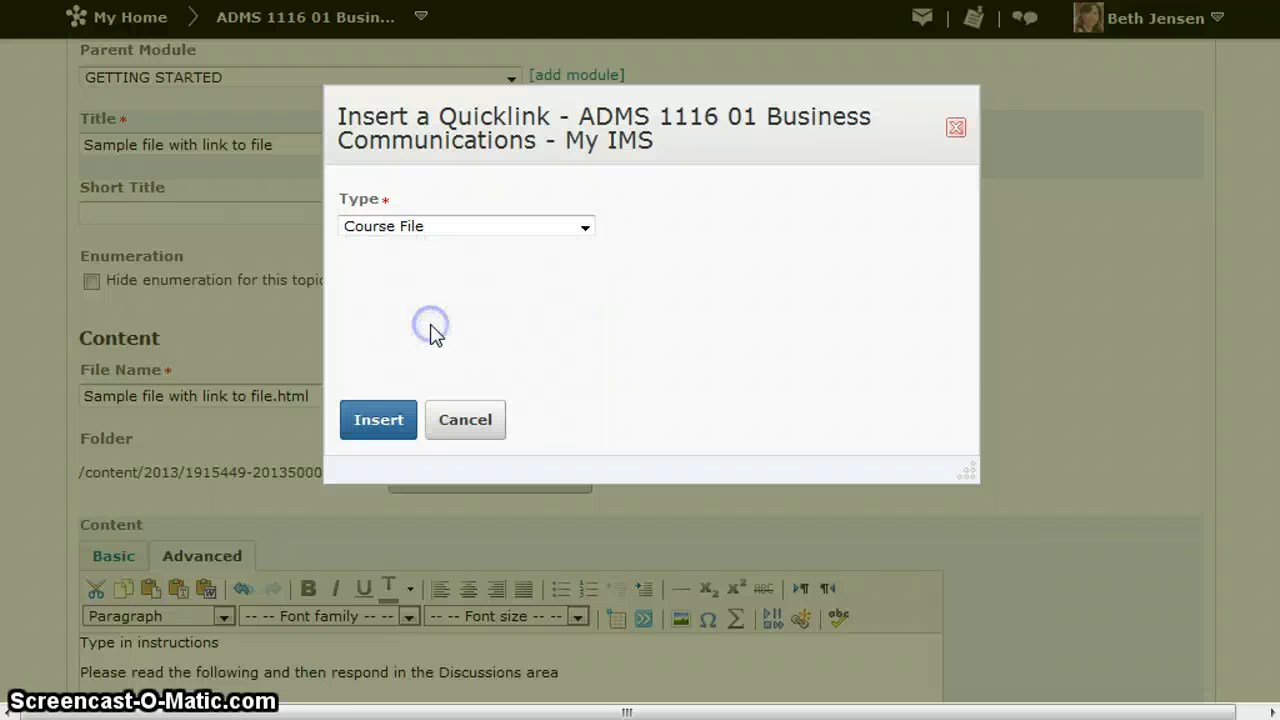
pyautogui.click(471, 326)
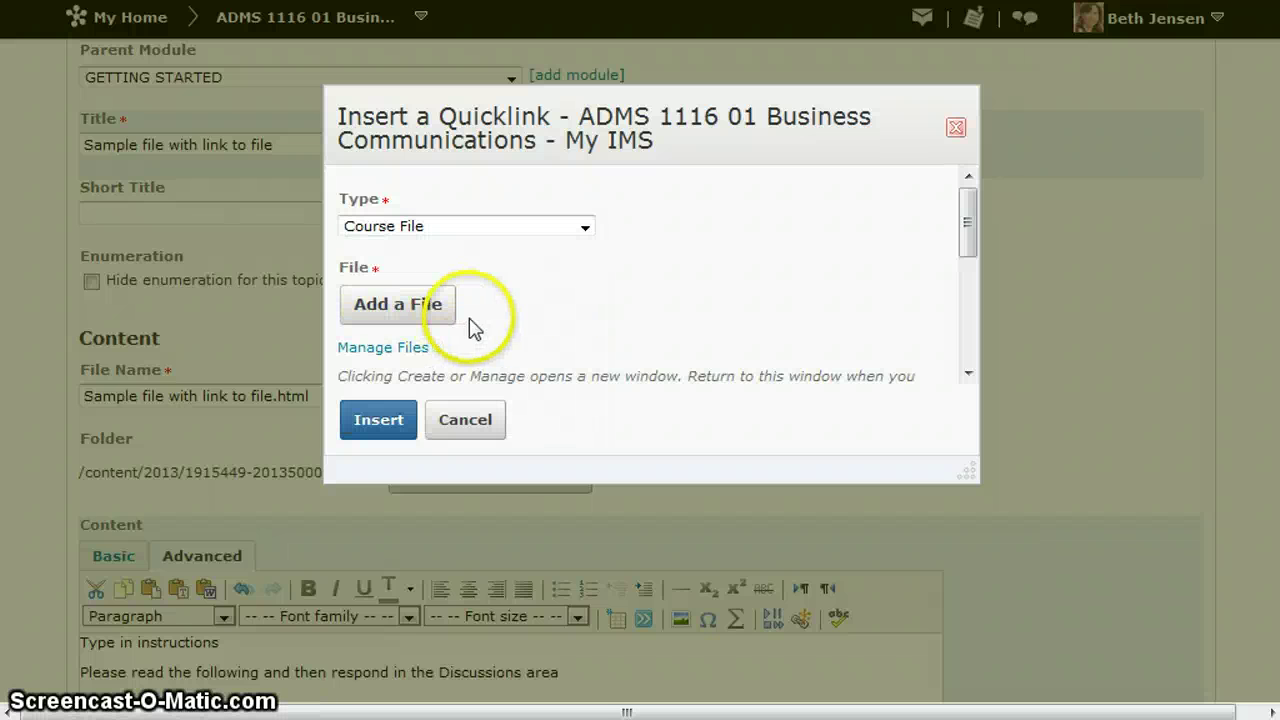
pyautogui.click(392, 316)
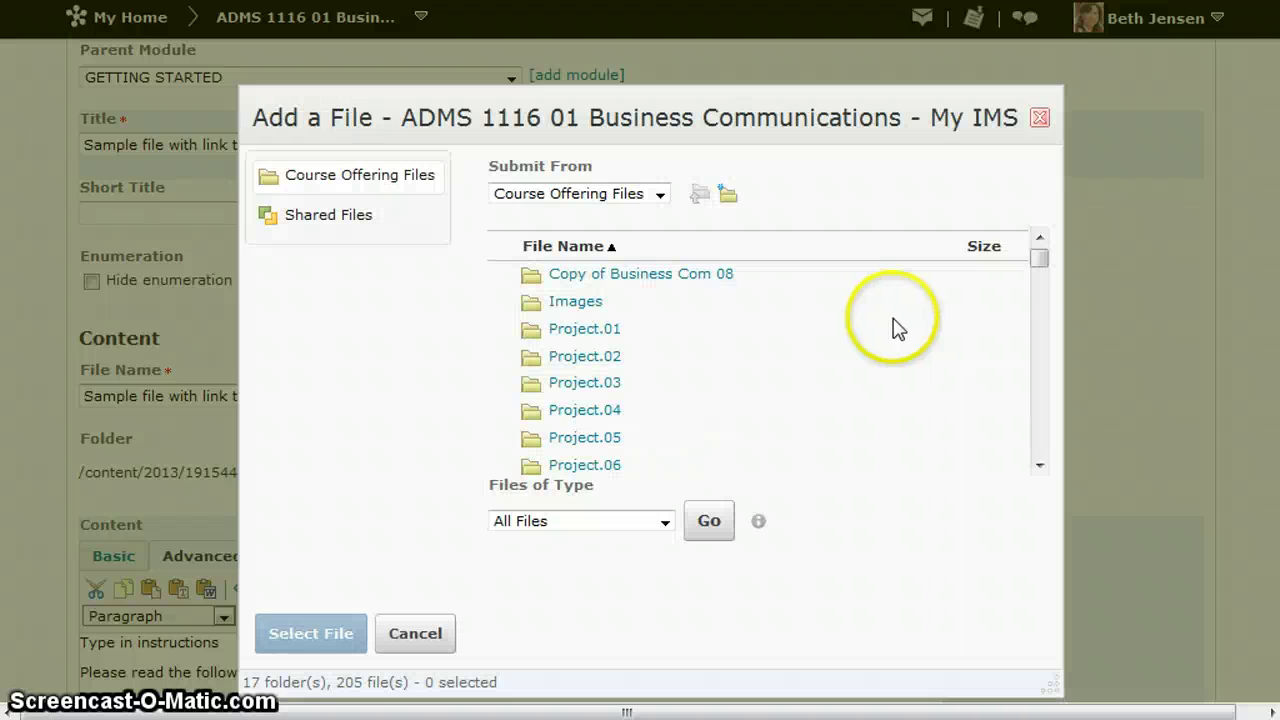
pyautogui.moveTo(1043, 268); pyautogui.dragTo(1046, 364)
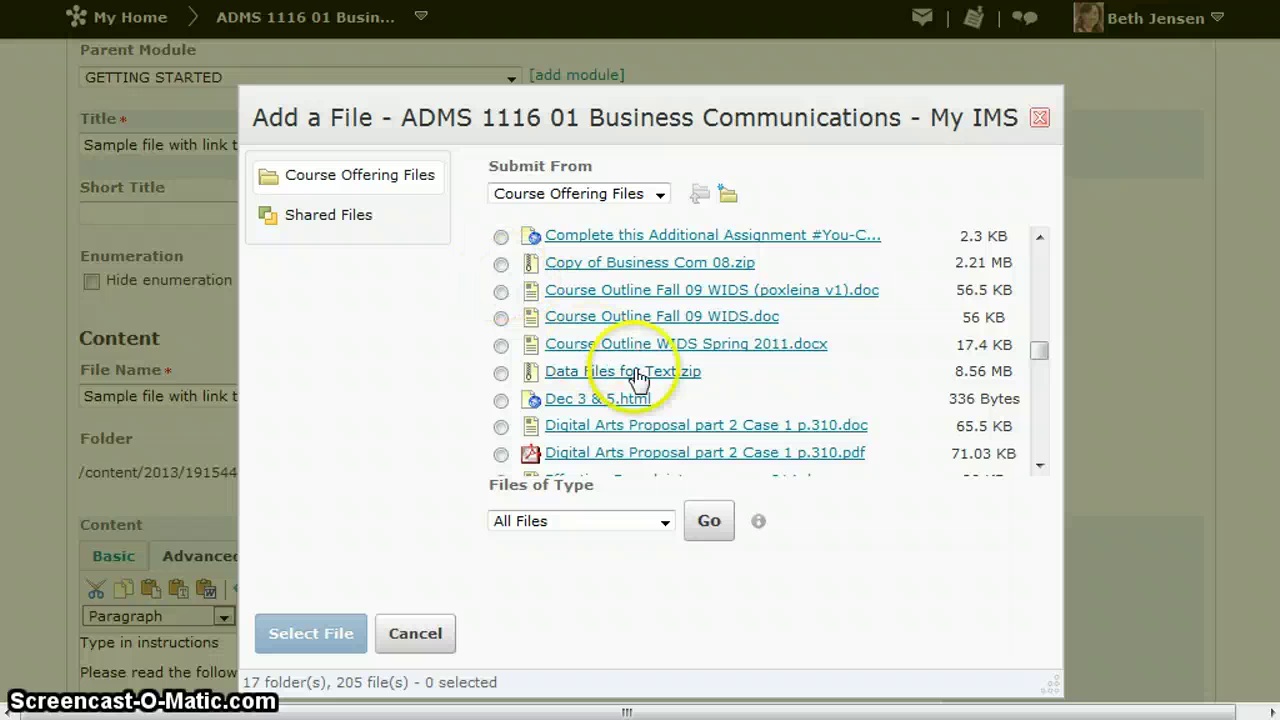
pyautogui.scroll(-2, 620, 375)
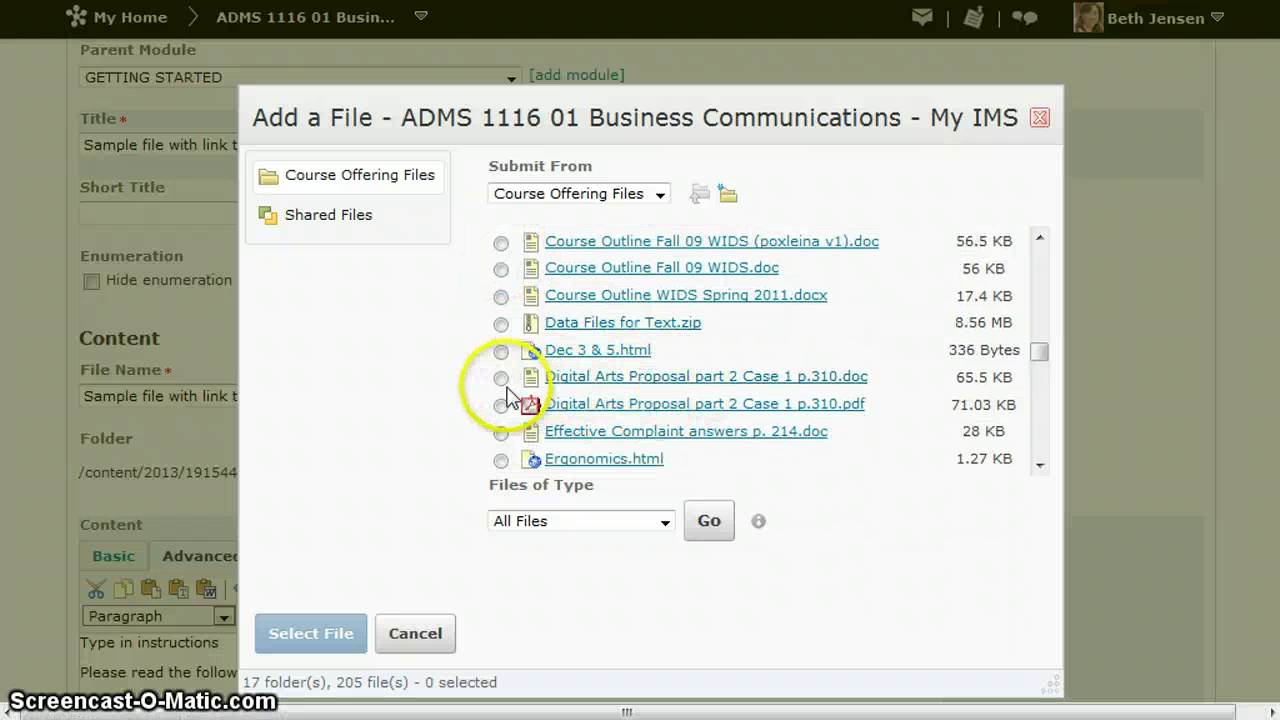
pyautogui.click(500, 380)
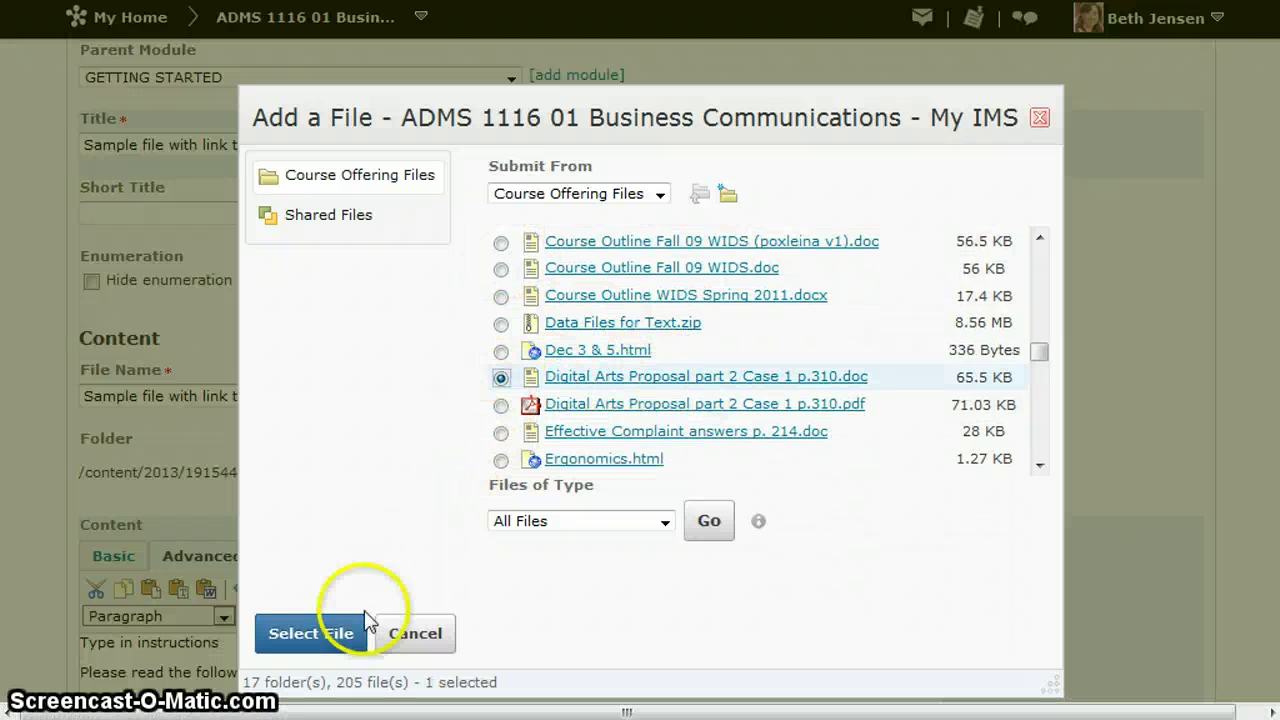
pyautogui.click(308, 643)
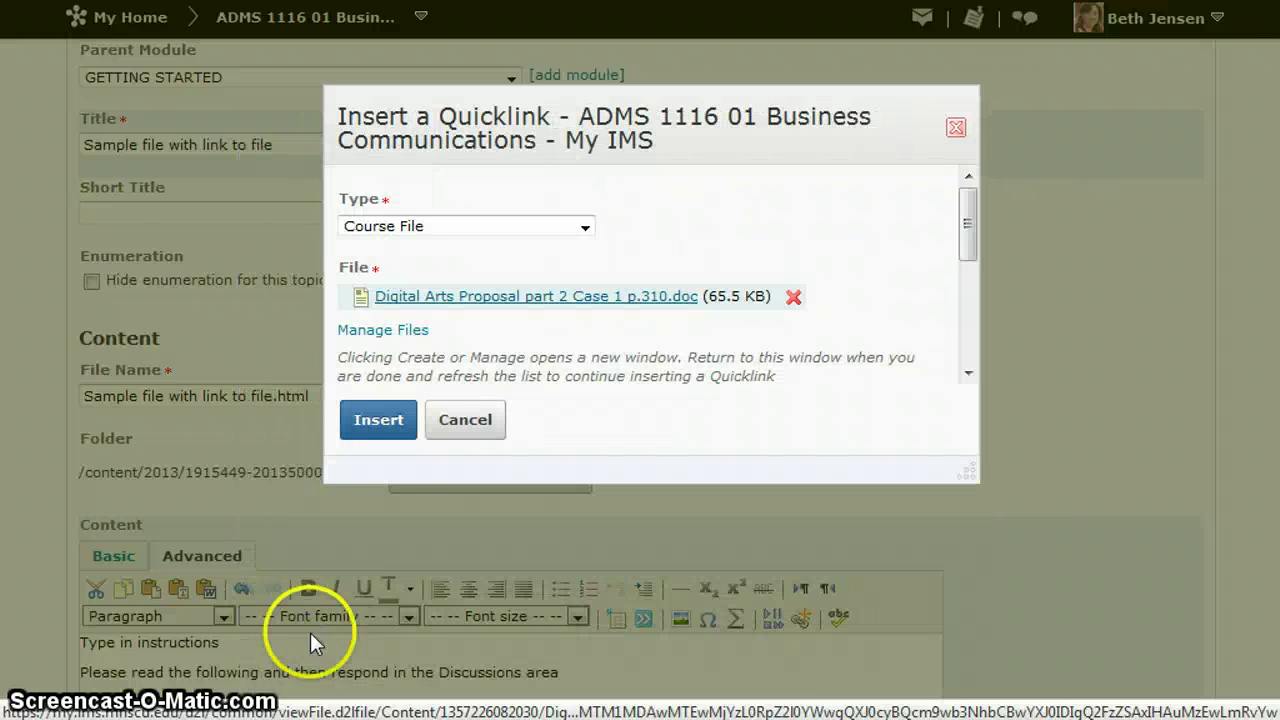
# - Try to insert the quicklink, and set its link caption to "Title of the file"
pyautogui.click(370, 421)
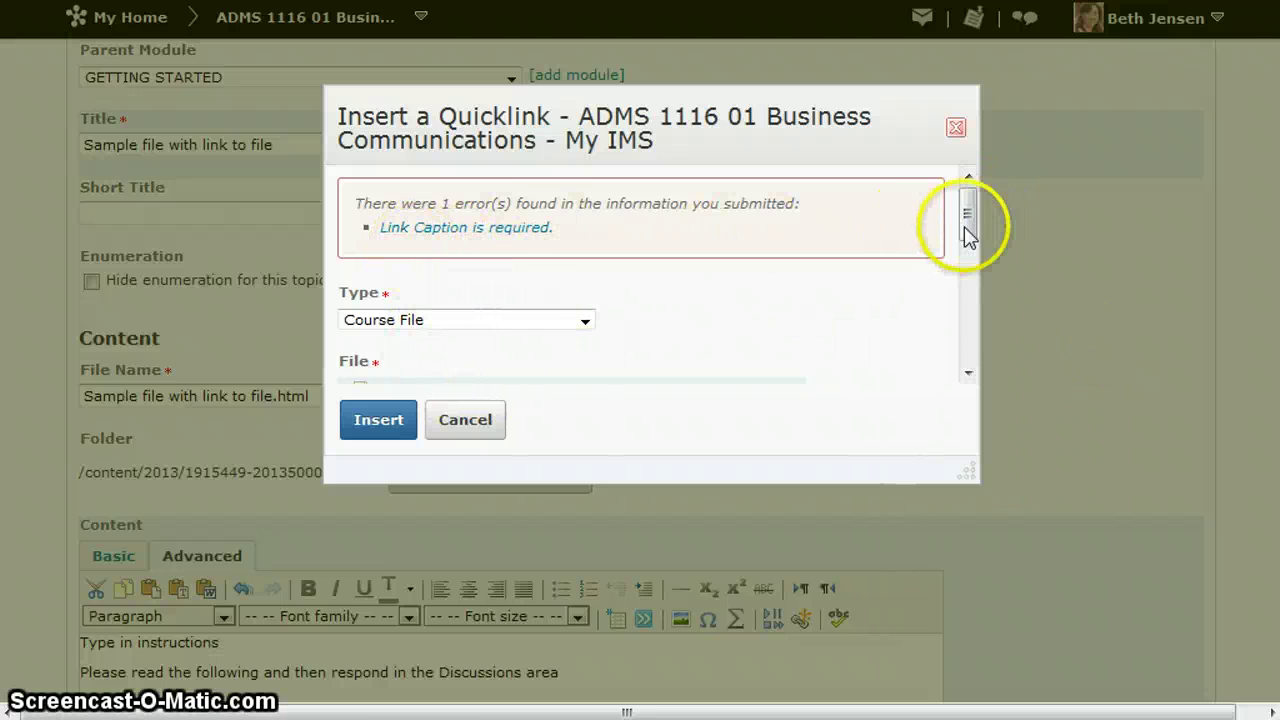
pyautogui.moveTo(964, 226); pyautogui.dragTo(966, 297)
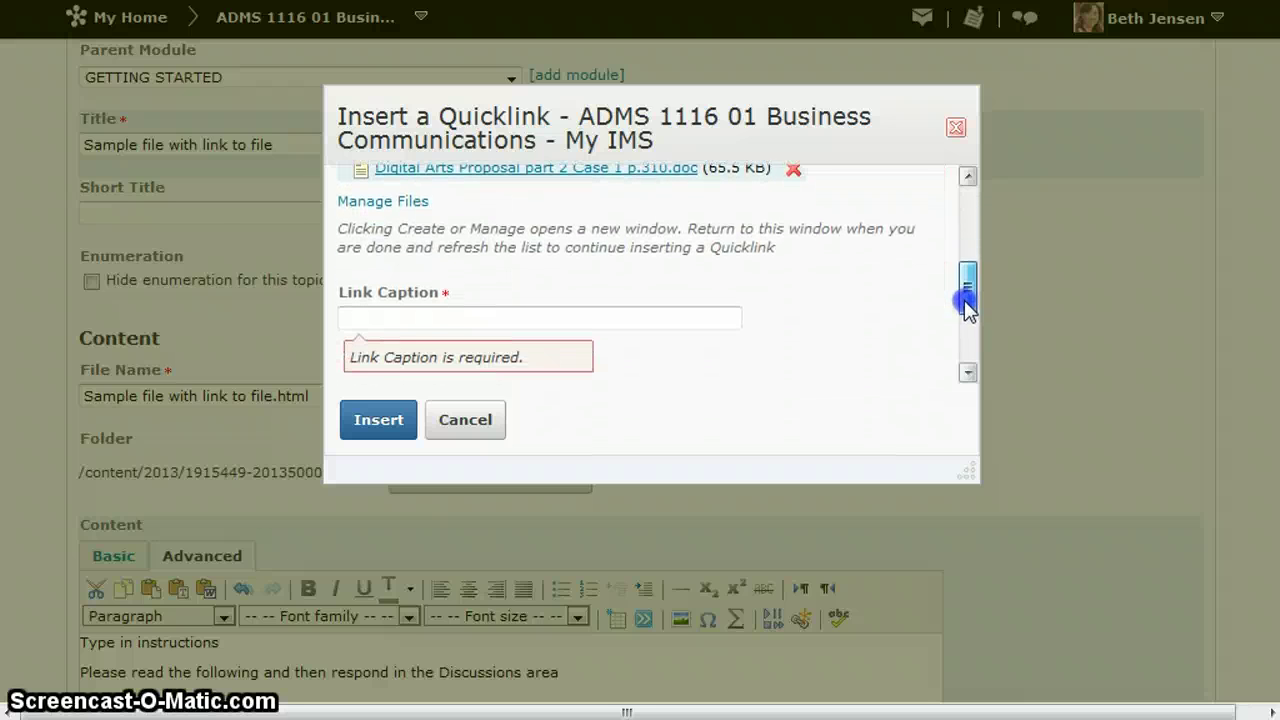
pyautogui.click(380, 314)
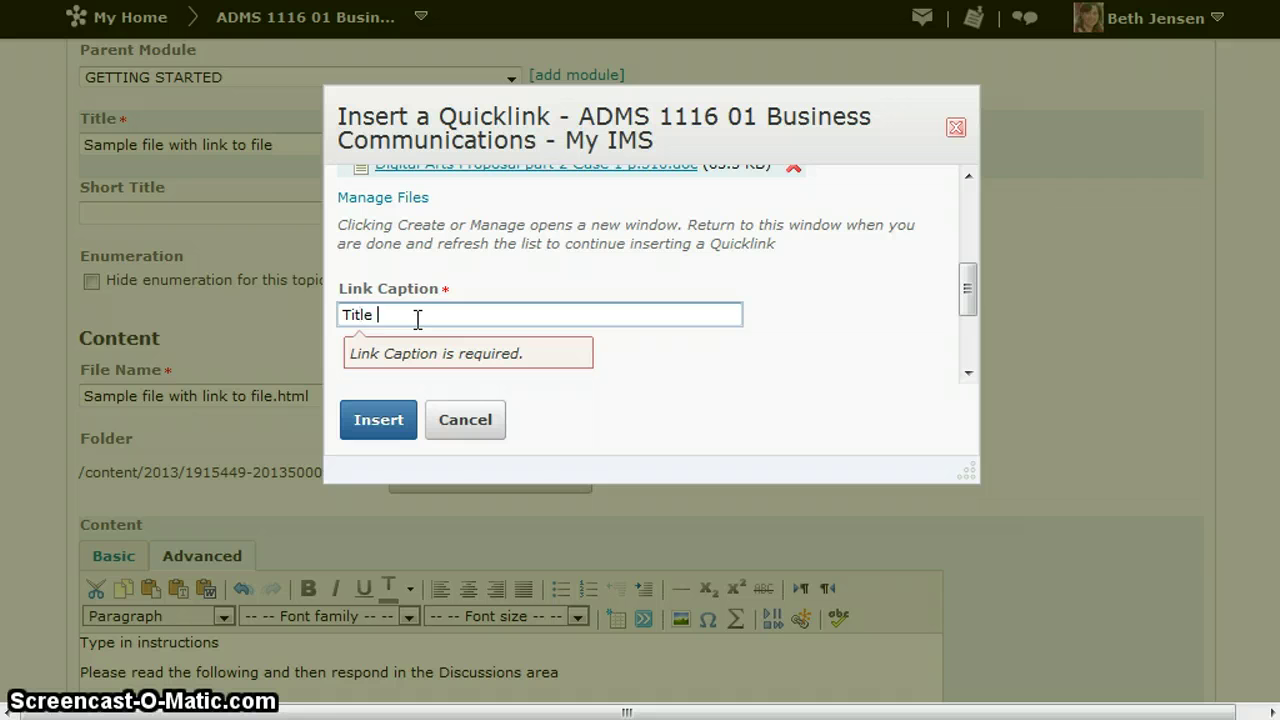
pyautogui.write('Title of the file')
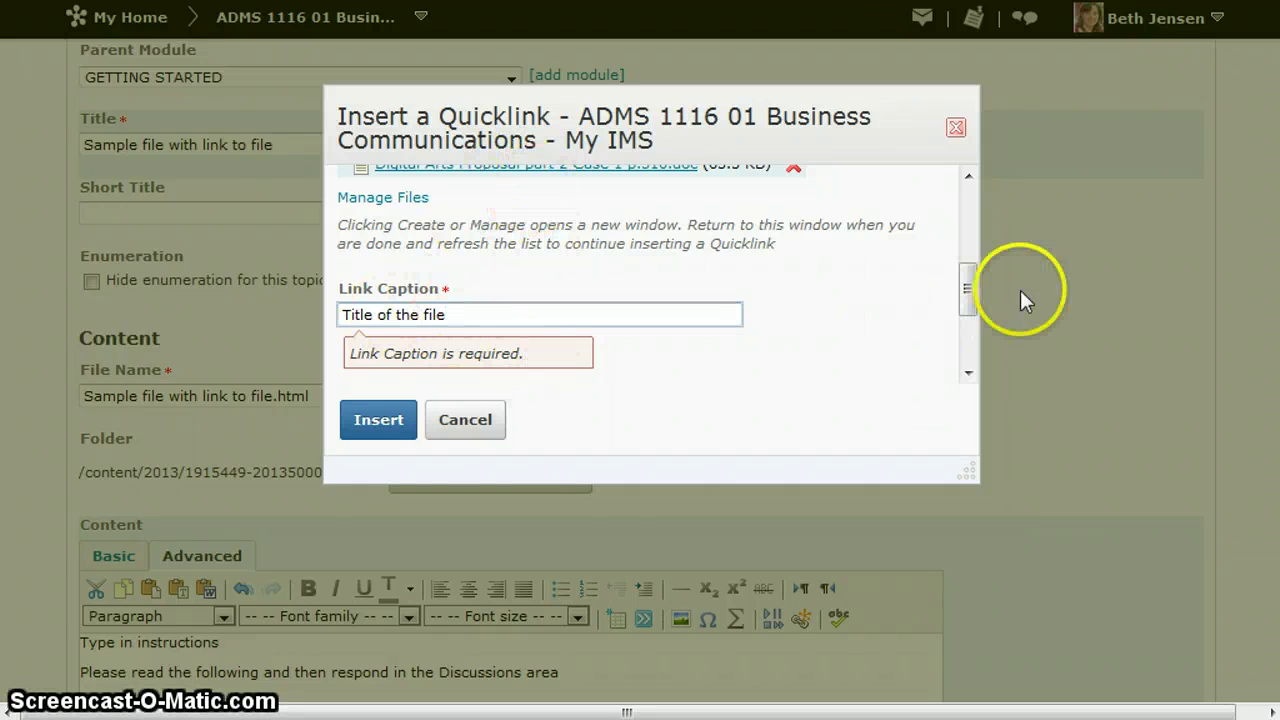
# - Replace the link caption with "Digital Arts Proposal" and insert the quicklink into the content
pyautogui.moveTo(968, 303); pyautogui.dragTo(967, 298)
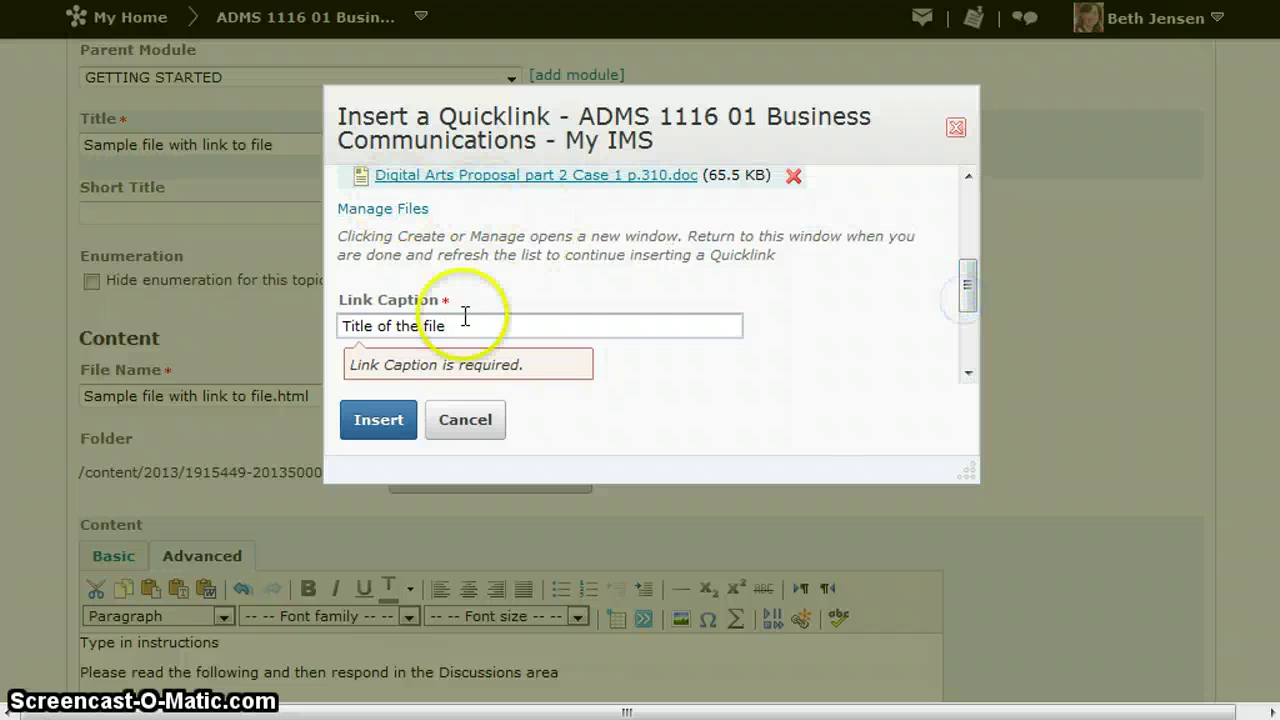
pyautogui.moveTo(531, 324); pyautogui.dragTo(242, 323)
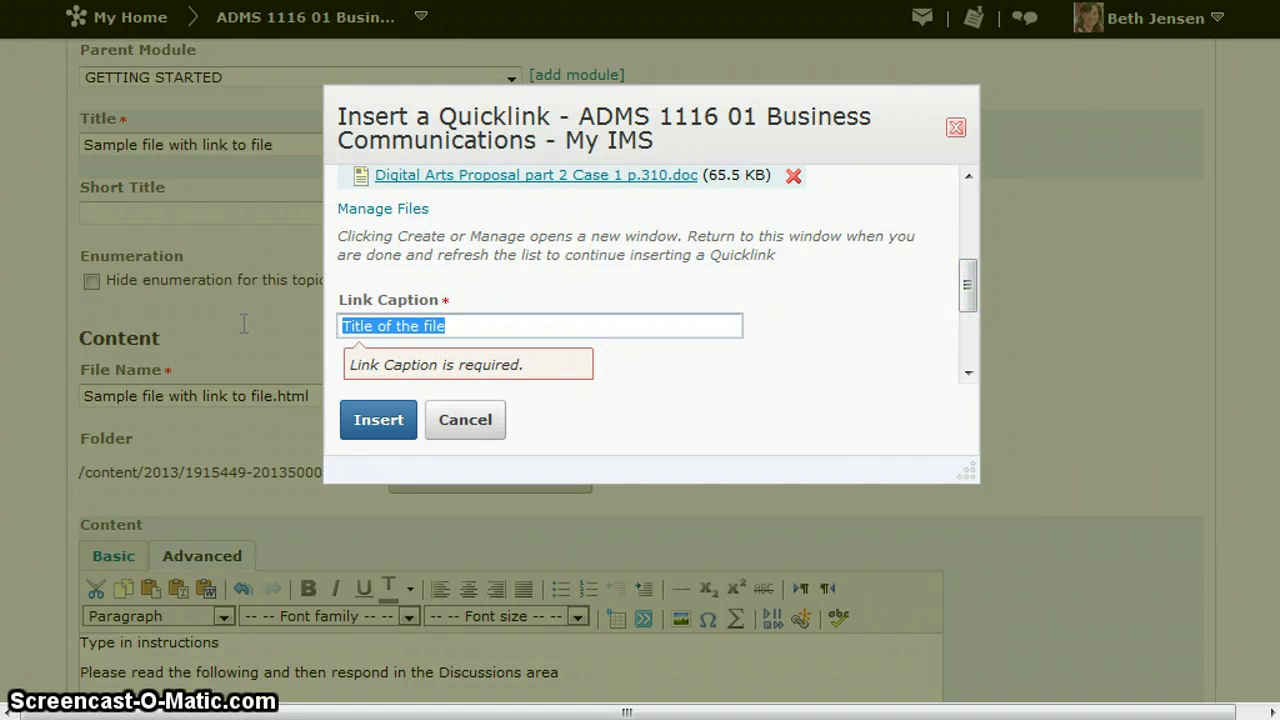
pyautogui.write('Digital Arts Proposal')
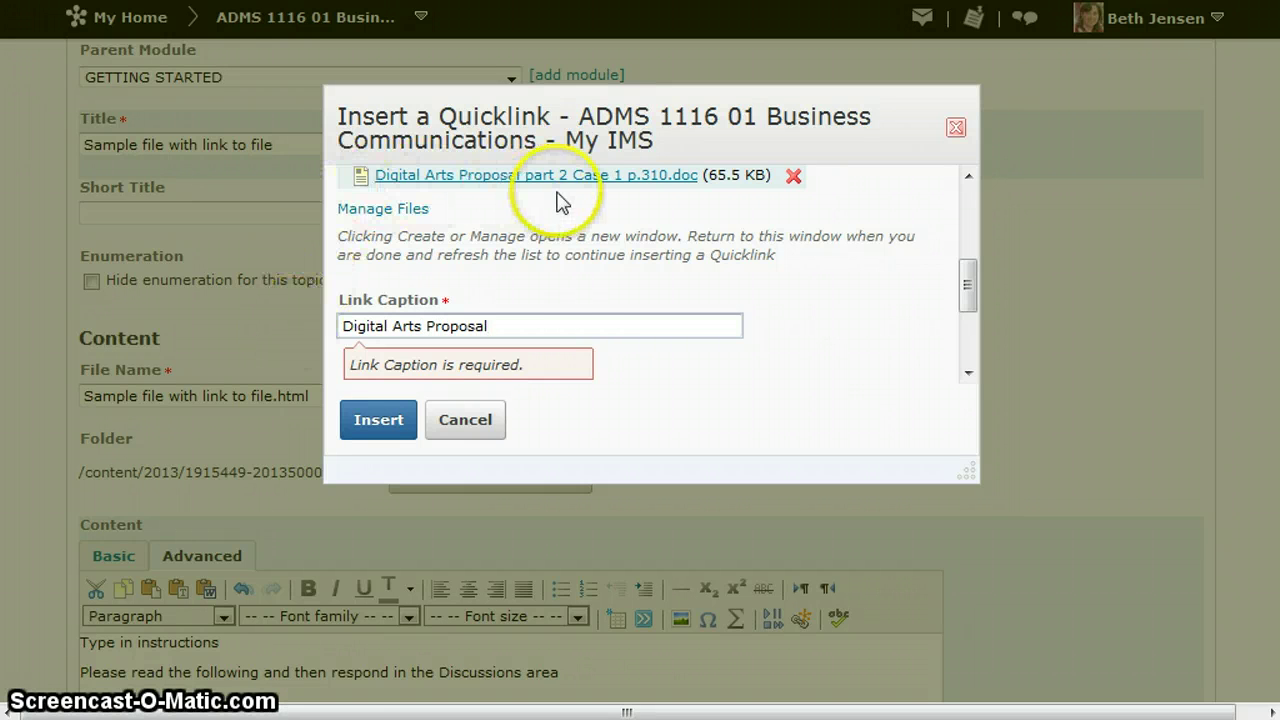
pyautogui.click(625, 333)
pyautogui.click(378, 419)
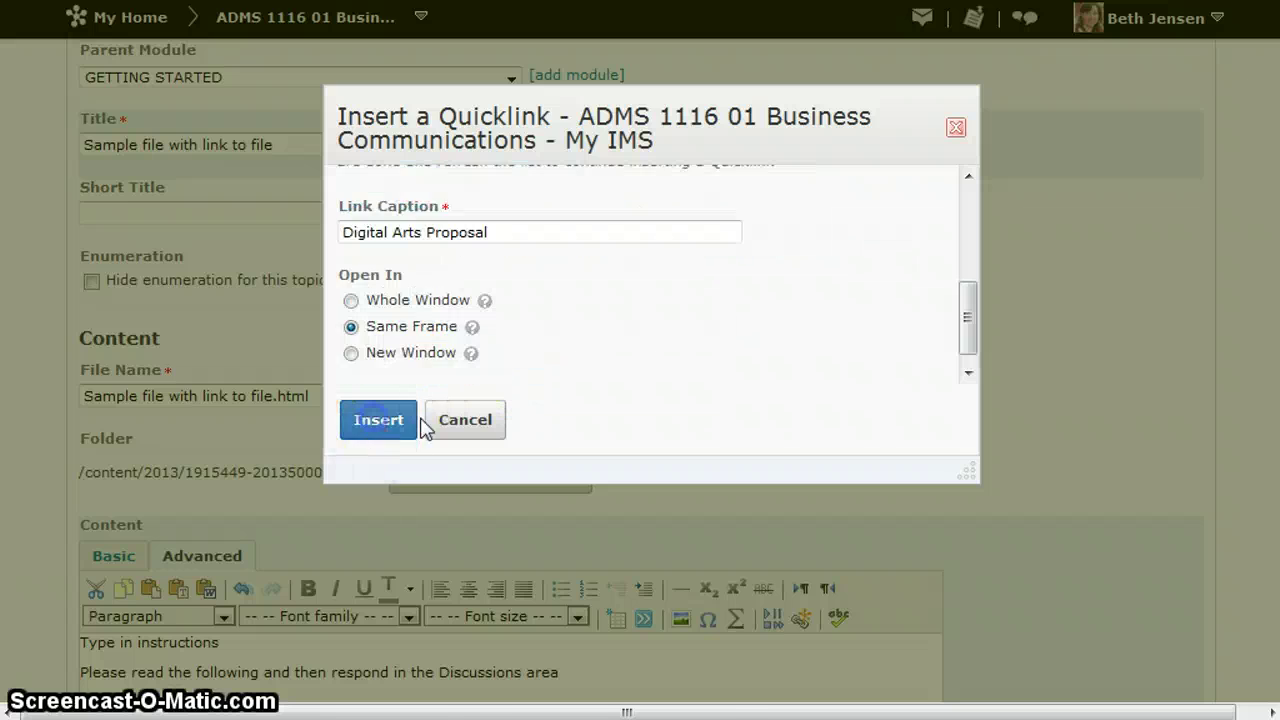
pyautogui.scroll(-3, 640, 400)
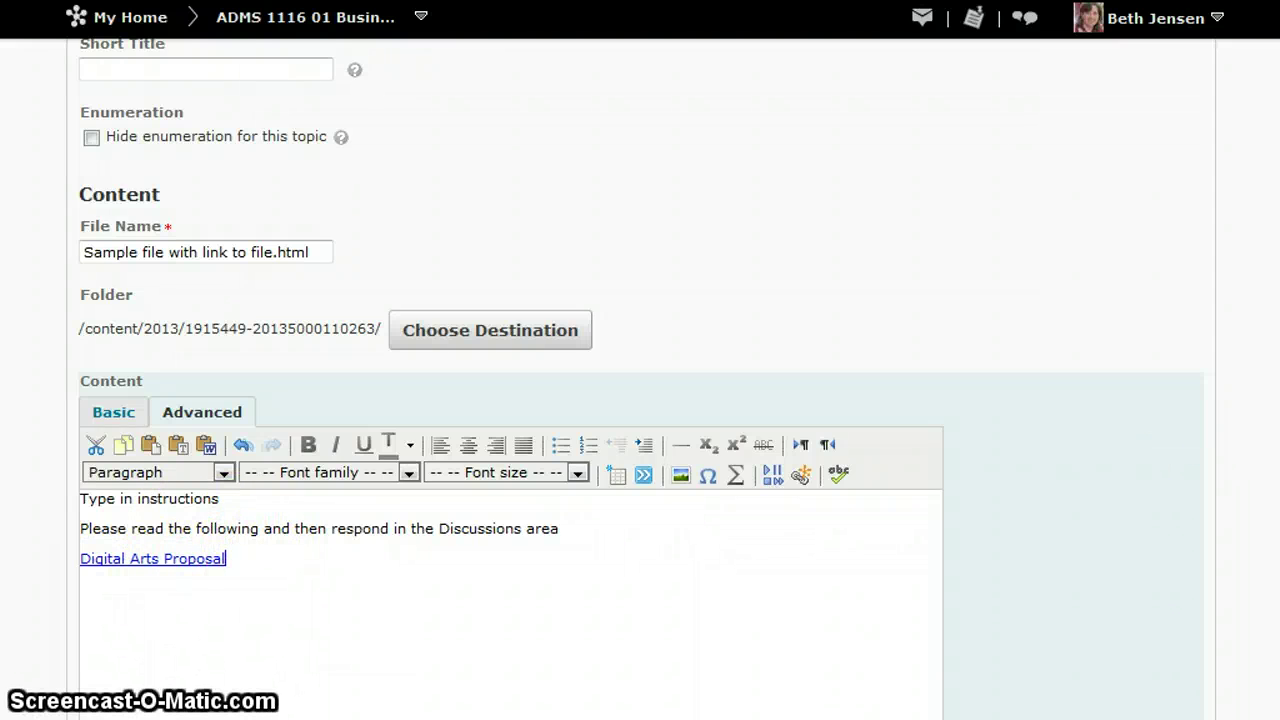
# - Save and close the new instructions page containing the Digital Arts Proposal link
pyautogui.scroll(-2, 640, 400)
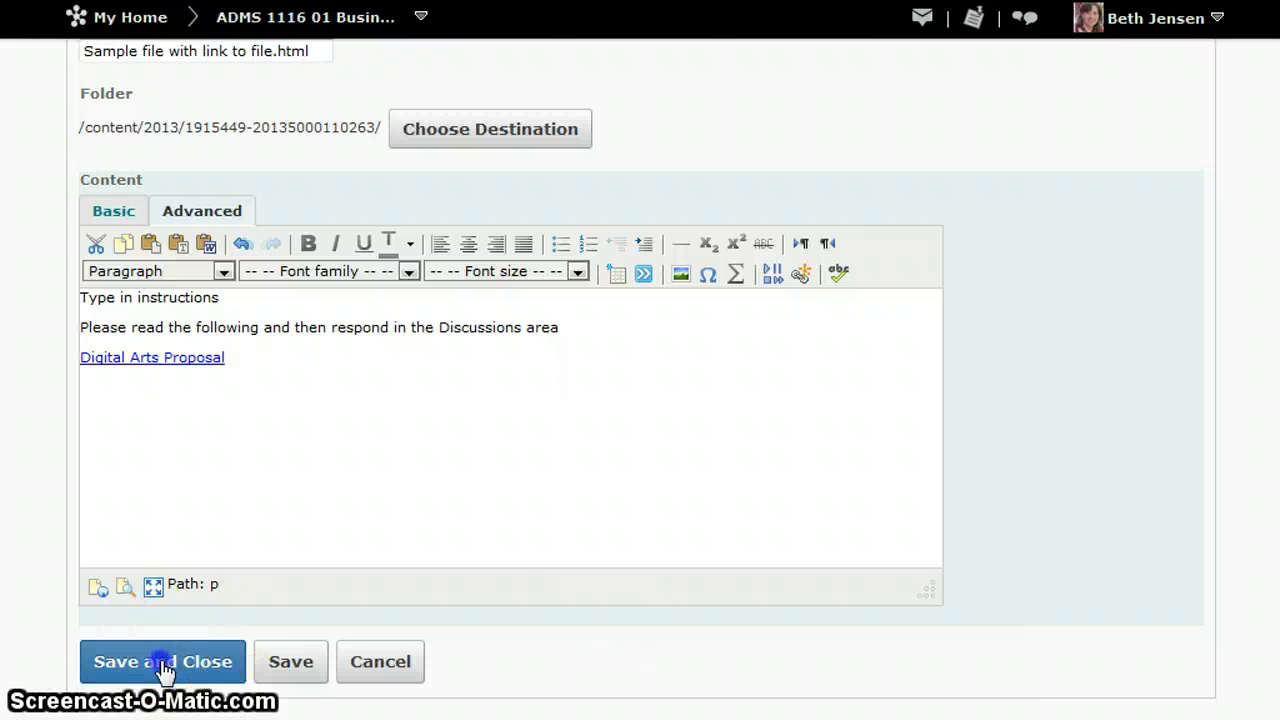
pyautogui.scroll(-6, 667, 390)
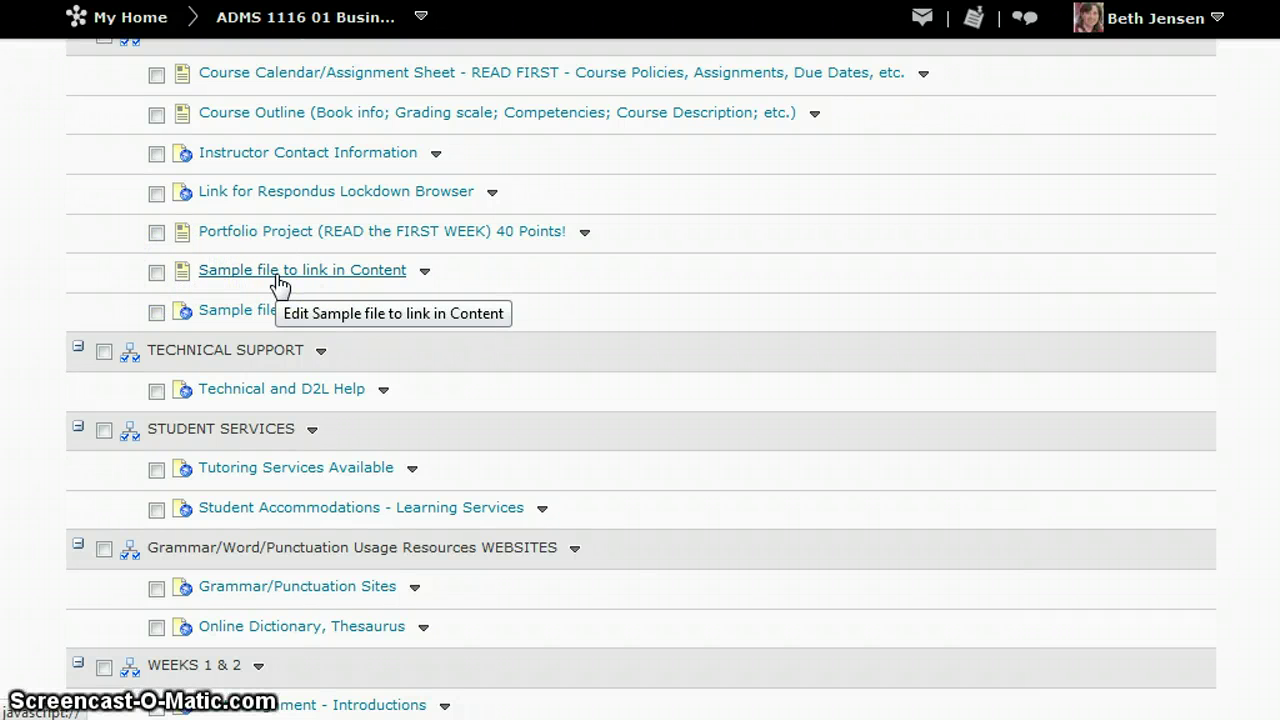
# - View the "Sample file with link to file" topic in GETTING STARTED and examine its instruction text and Digital Arts Proposal link
pyautogui.click(280, 284)
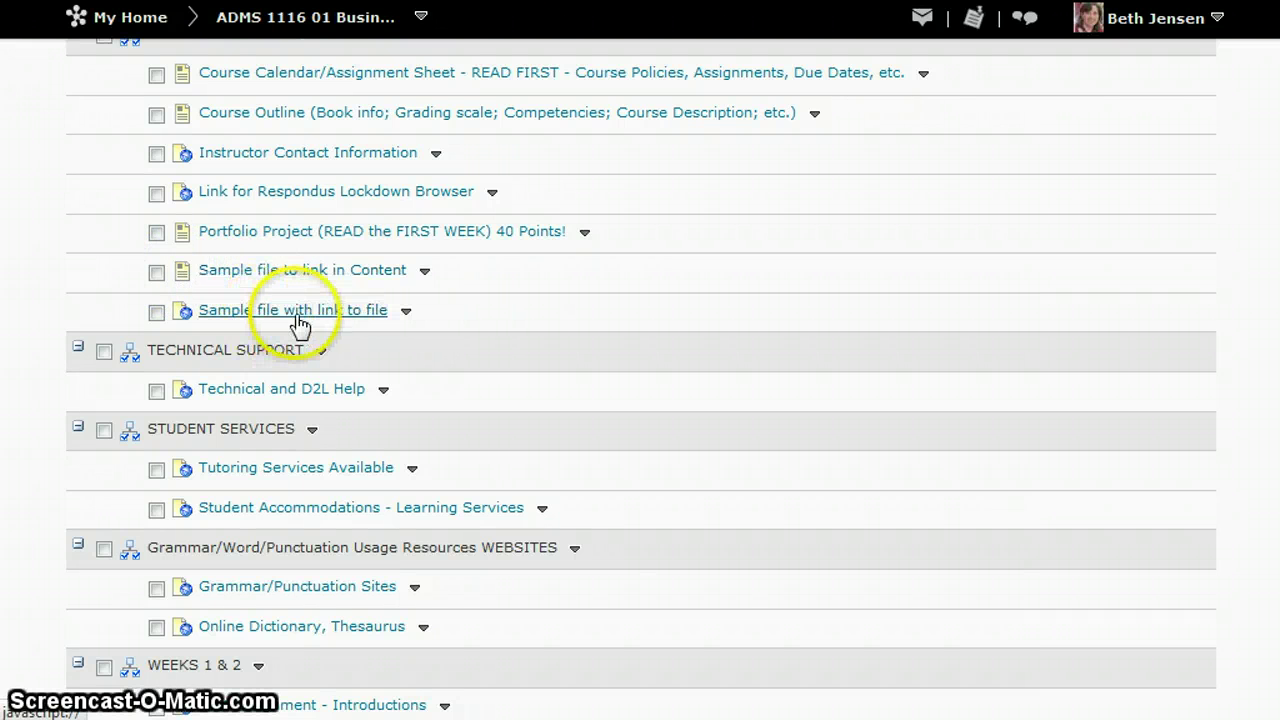
pyautogui.click(406, 311)
pyautogui.click(462, 290)
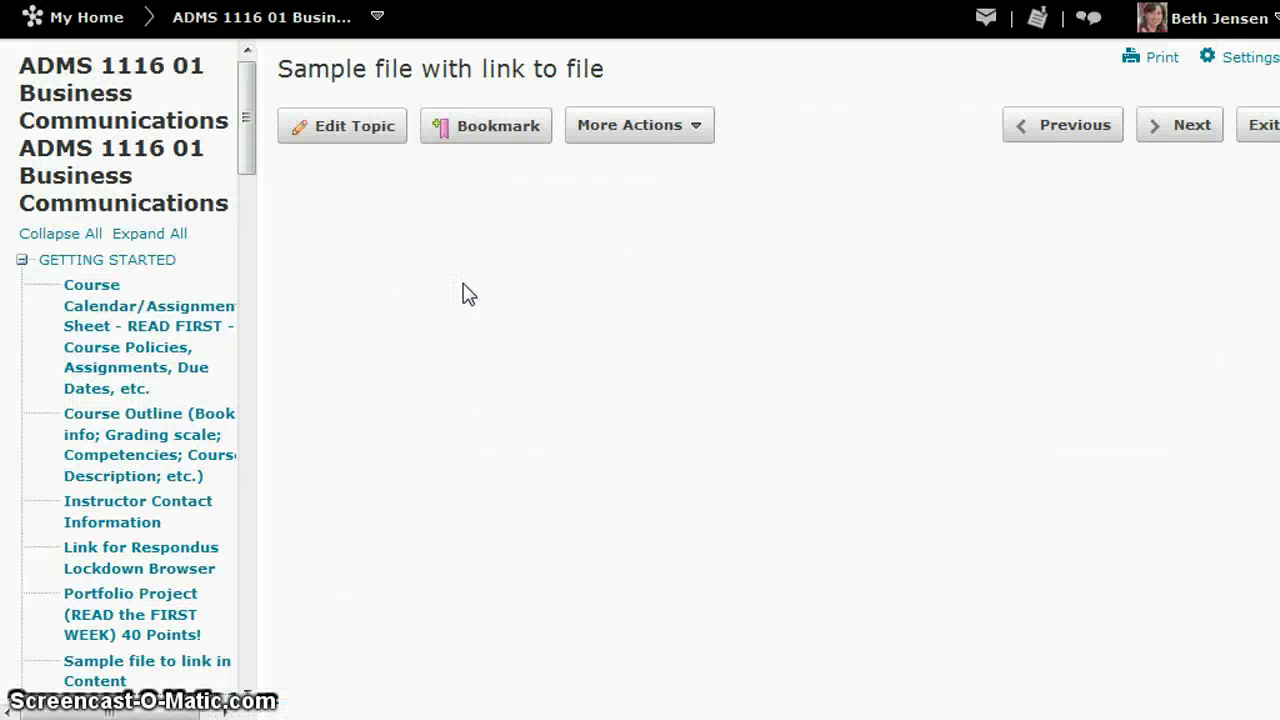
pyautogui.click(312, 213)
pyautogui.moveTo(274, 181); pyautogui.dragTo(935, 243)
pyautogui.click(268, 286)
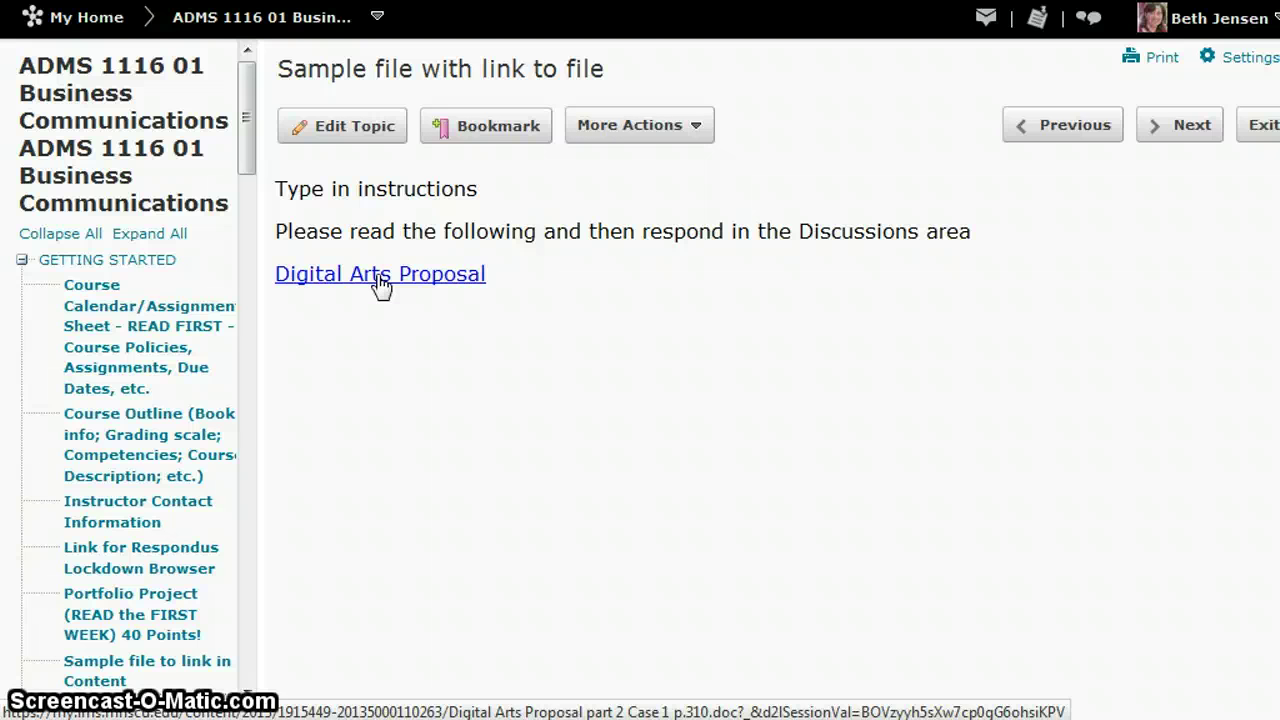
pyautogui.click(427, 277)
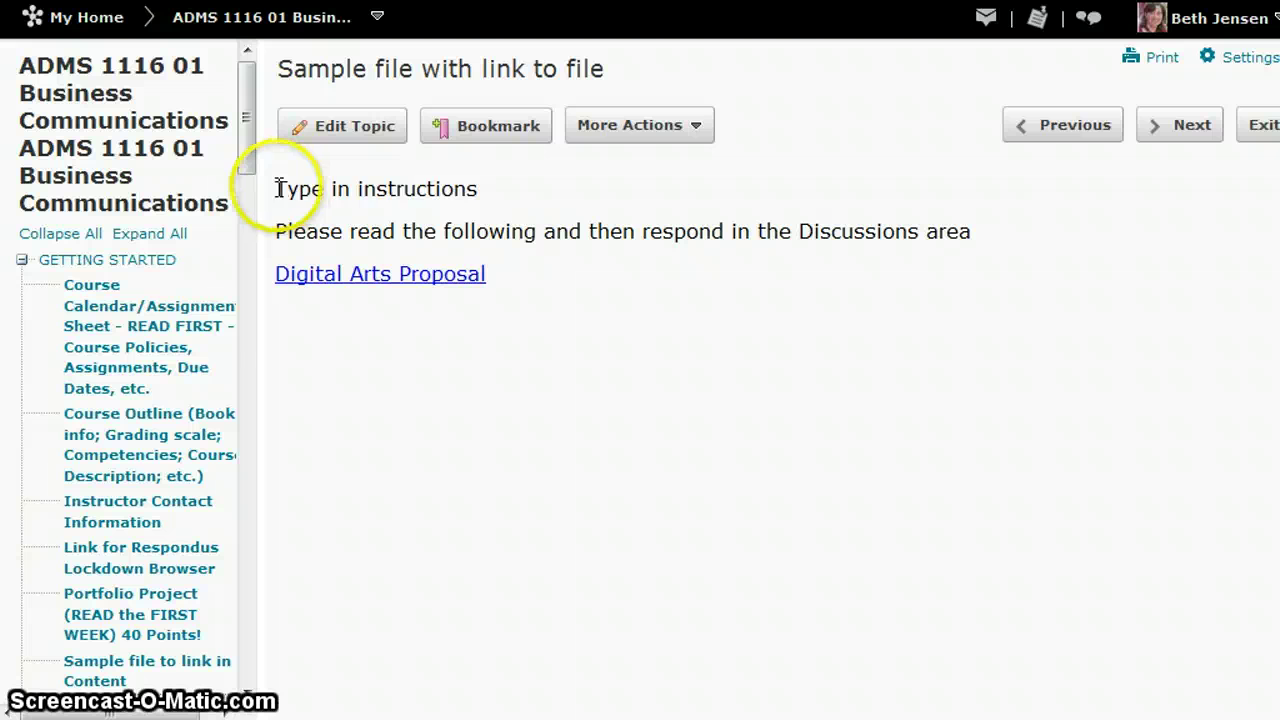
pyautogui.moveTo(272, 184); pyautogui.dragTo(533, 240)
pyautogui.click(535, 240)
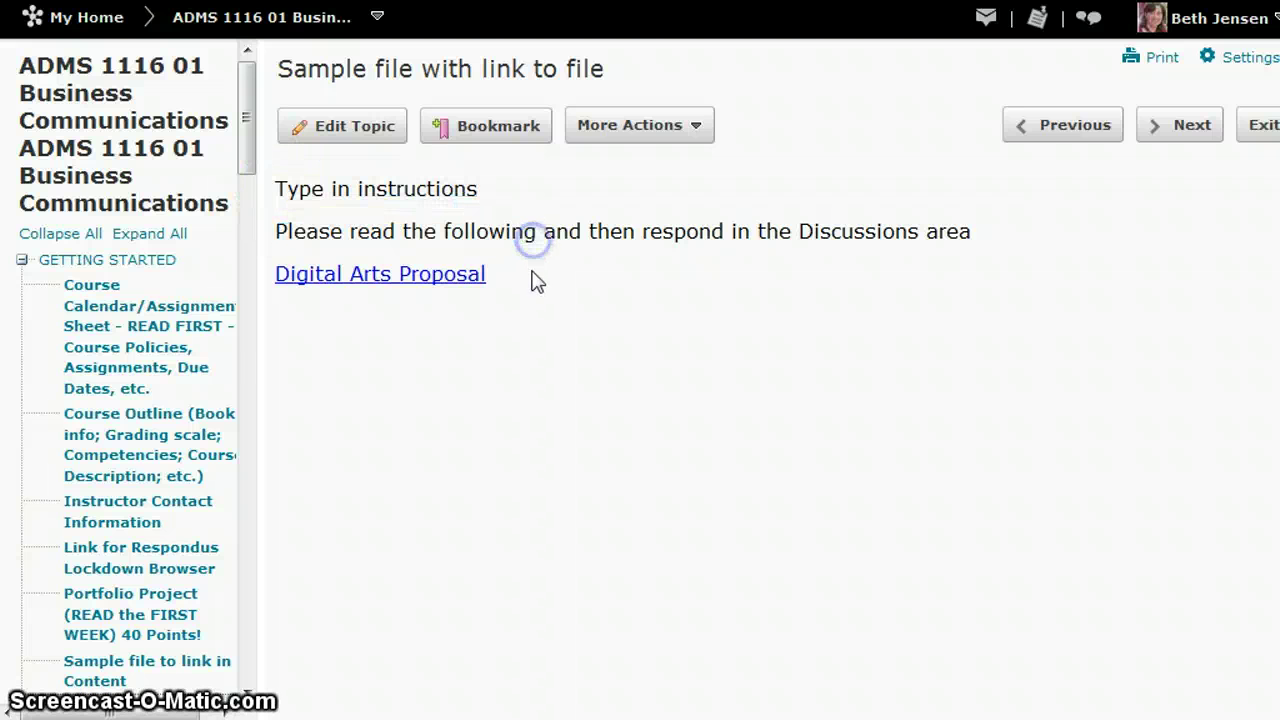